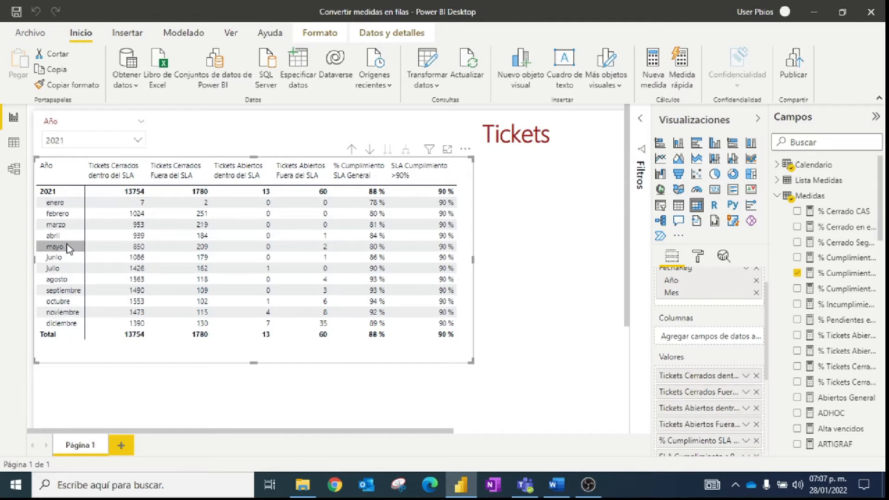
# Add an empty matrix visual on the blank canvas area below the existing tickets matrix
pyautogui.scroll(-2, 379, 304)
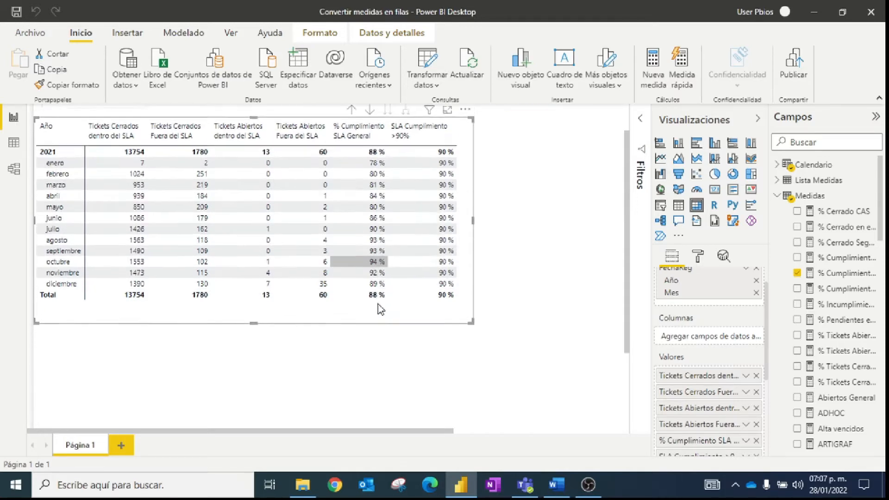
pyautogui.scroll(-2, 278, 338)
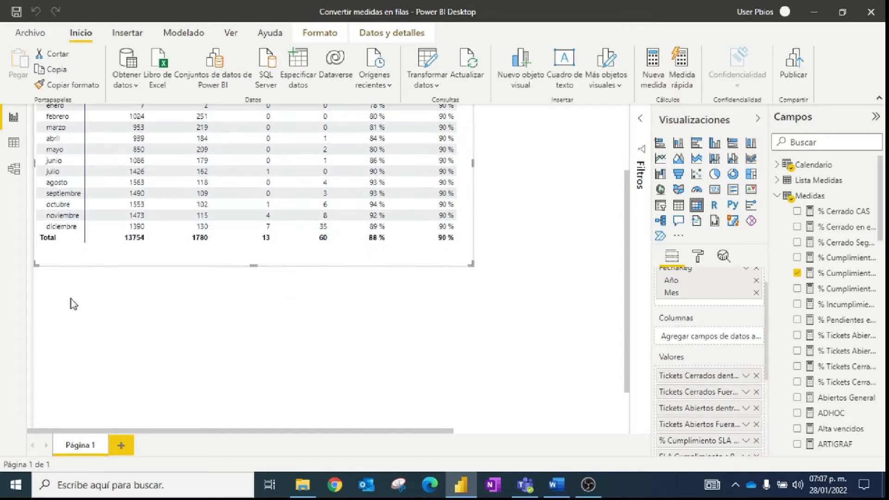
pyautogui.click(72, 302)
pyautogui.click(697, 209)
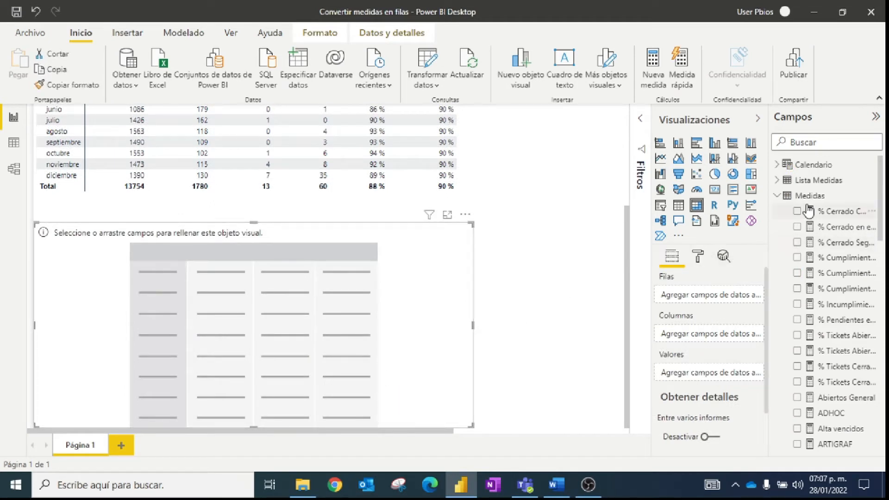
# Try to place measures from the Medidas table, starting with % Cumplimiento Res, in the rows of the empty matrix
pyautogui.scroll(-1, 802, 207)
pyautogui.scroll(1, 812, 224)
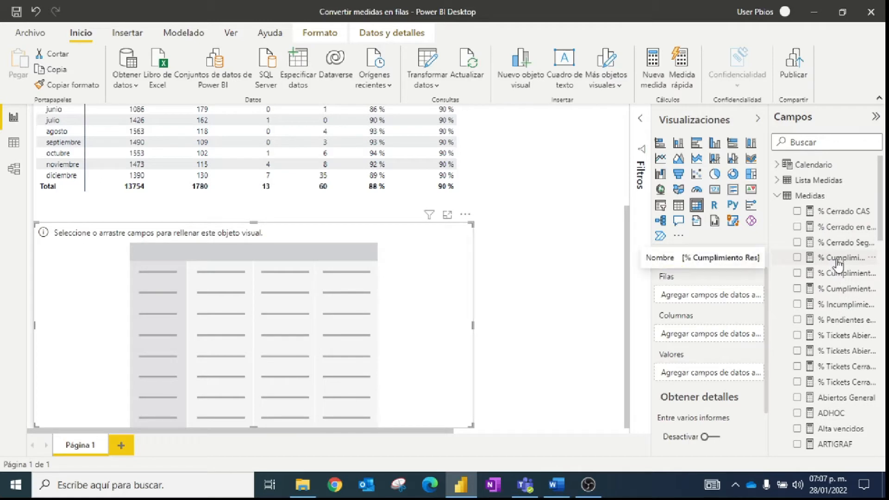
pyautogui.moveTo(838, 262); pyautogui.dragTo(715, 304)
pyautogui.moveTo(838, 304); pyautogui.dragTo(722, 296)
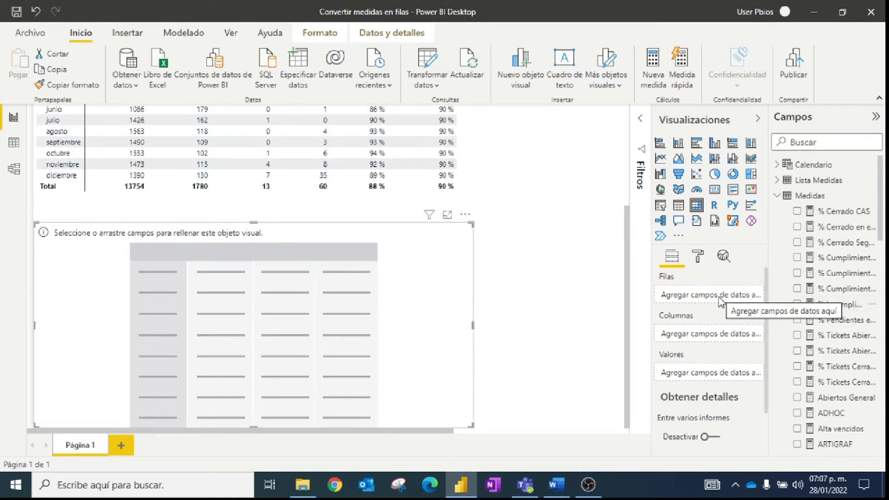
pyautogui.moveTo(833, 350); pyautogui.dragTo(716, 296)
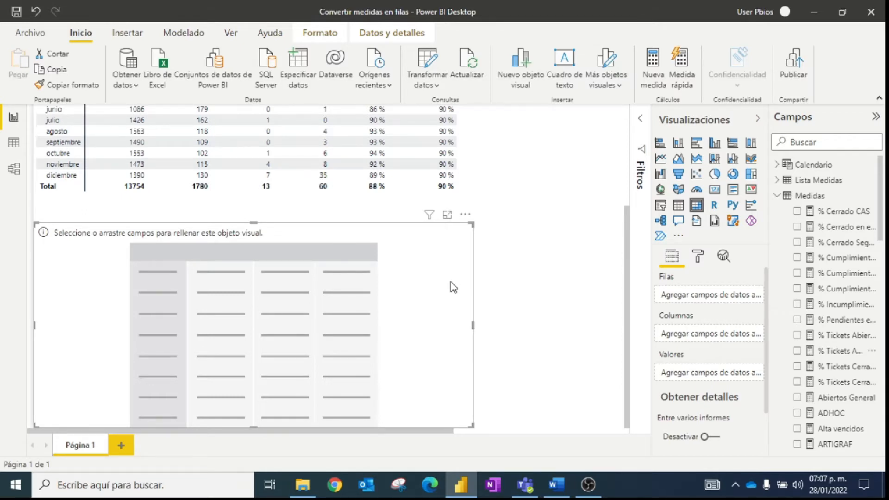
pyautogui.scroll(3, 453, 287)
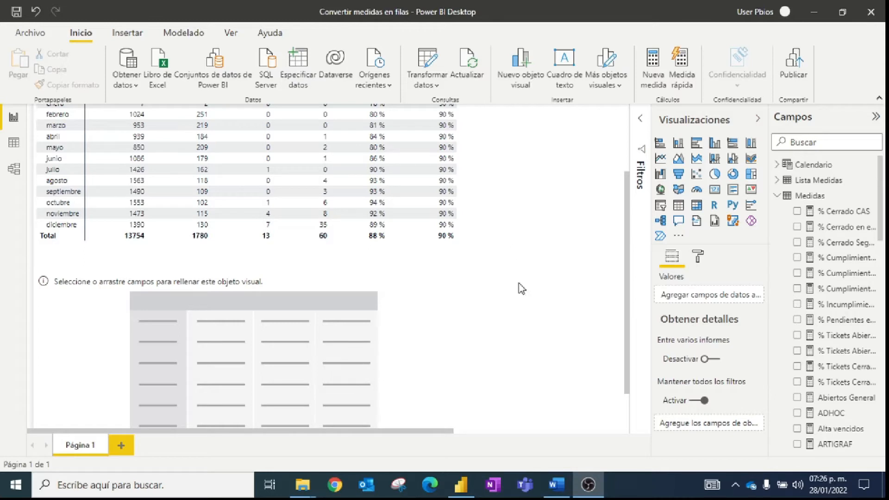
pyautogui.scroll(2, 489, 310)
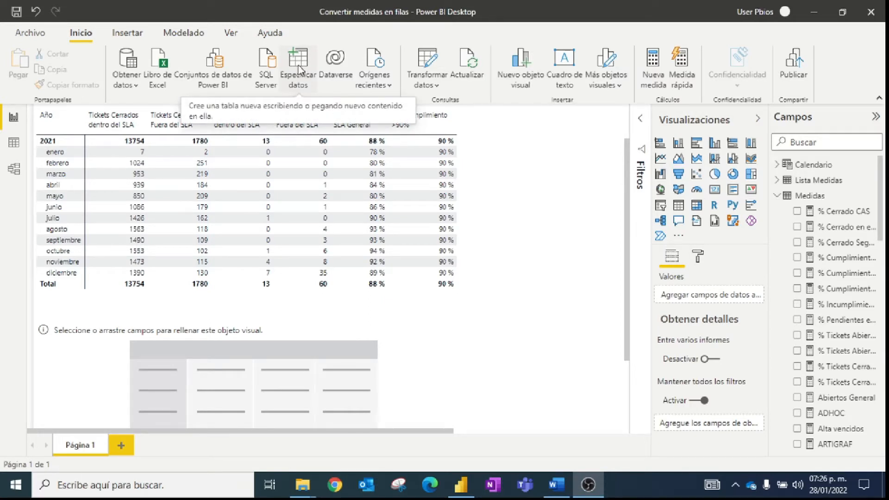
pyautogui.click(300, 69)
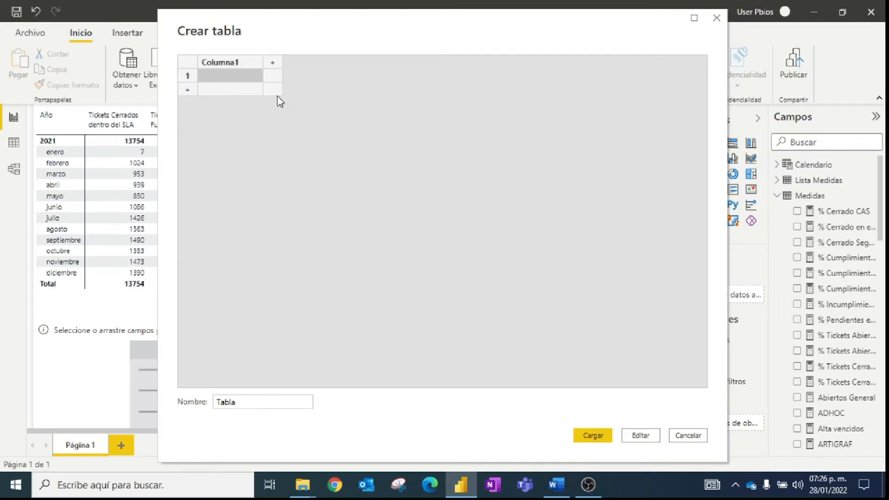
pyautogui.click(230, 67)
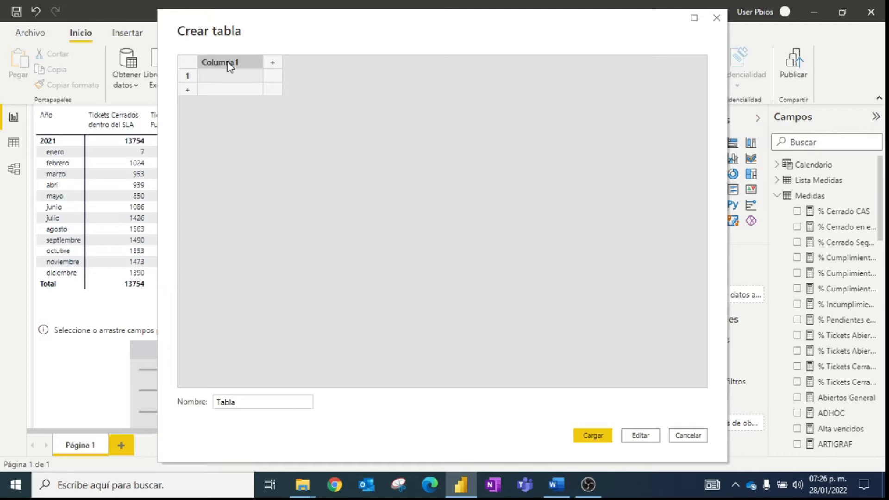
pyautogui.click(229, 76)
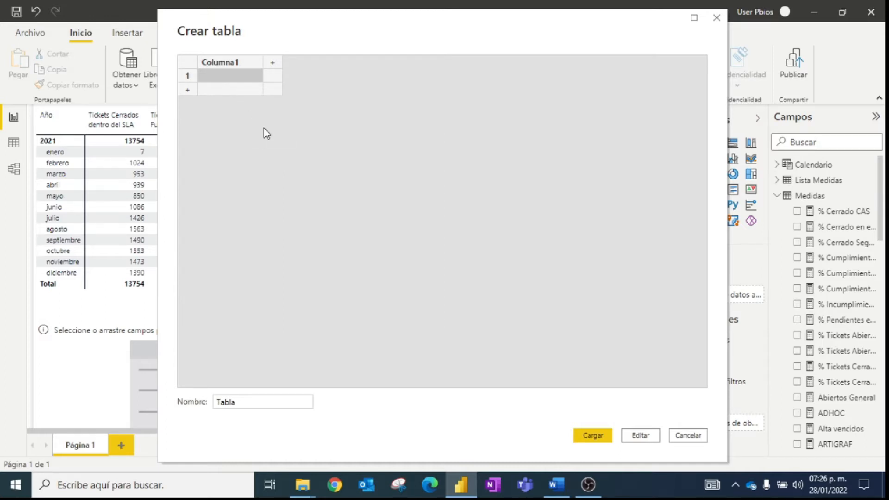
pyautogui.click(690, 438)
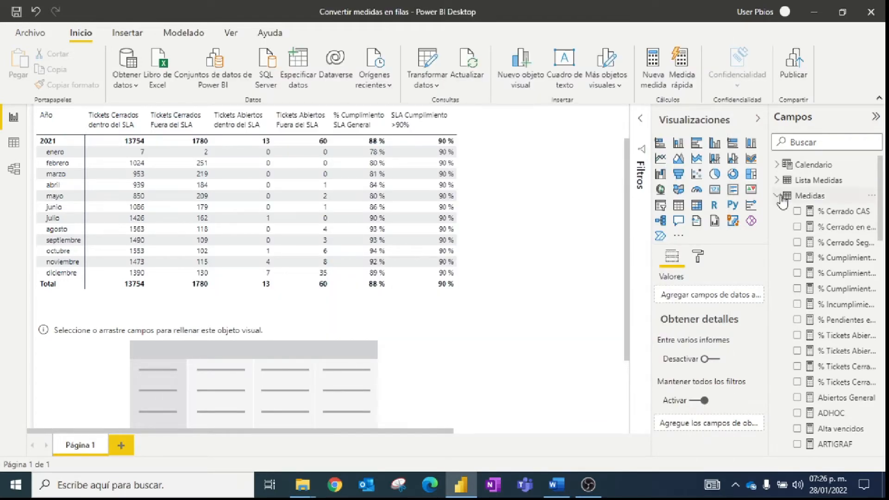
# Examine the Lista Medidas table's Medidas and Orden columns in the data view and compare them with the report's matrix columns
pyautogui.click(806, 184)
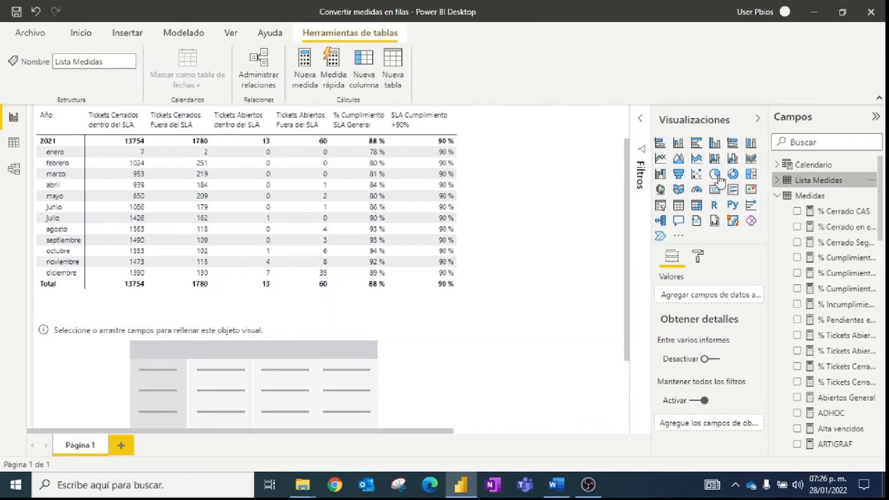
pyautogui.click(13, 149)
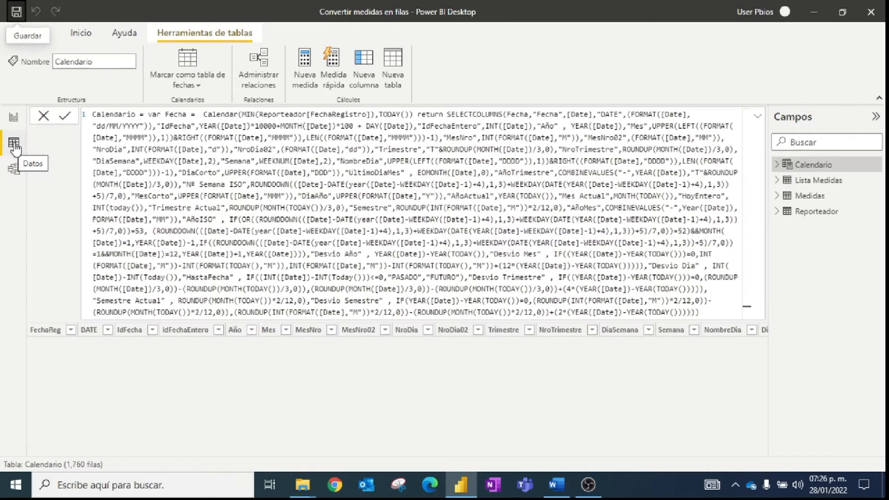
pyautogui.click(815, 181)
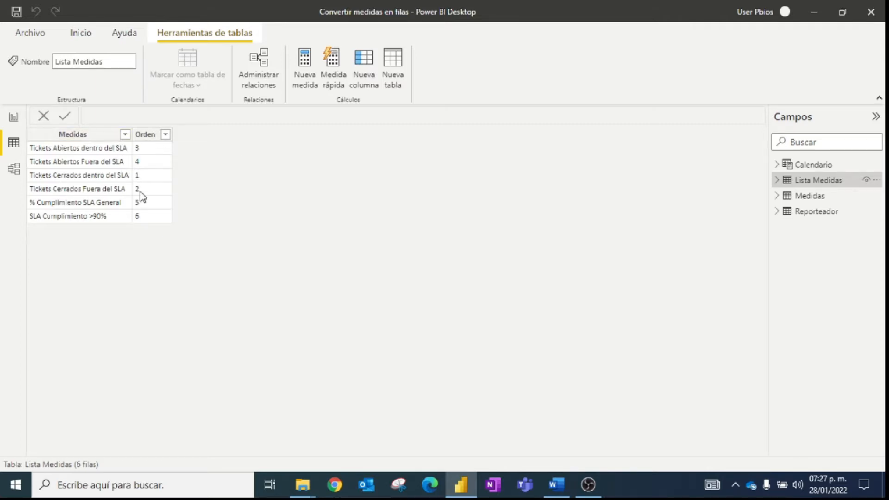
pyautogui.click(6, 120)
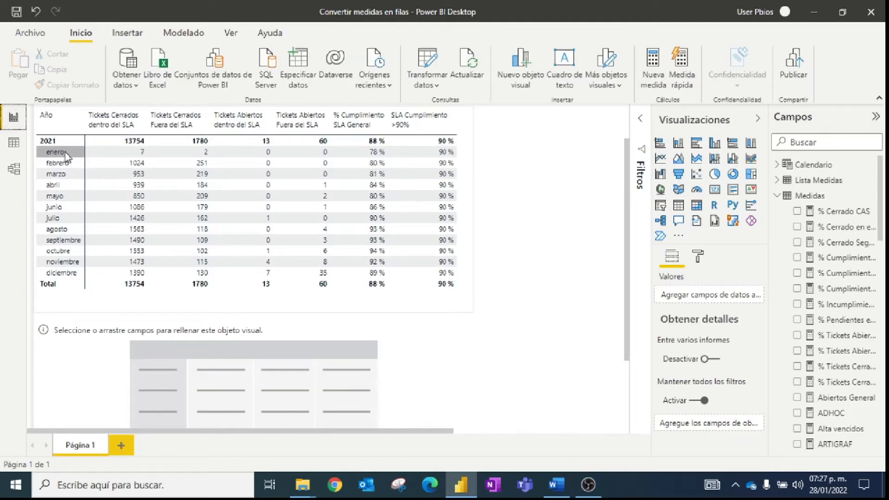
pyautogui.click(14, 144)
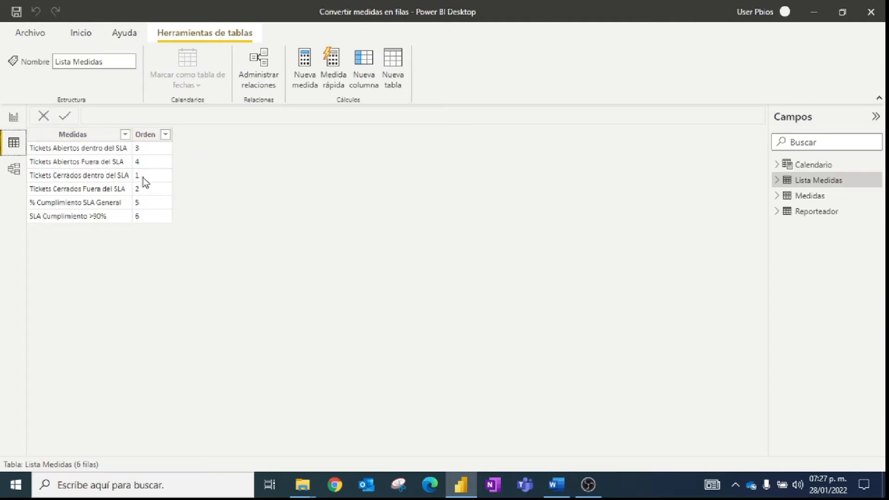
# Sort the Medidas column of the Lista Medidas table by the Orden column
pyautogui.click(92, 137)
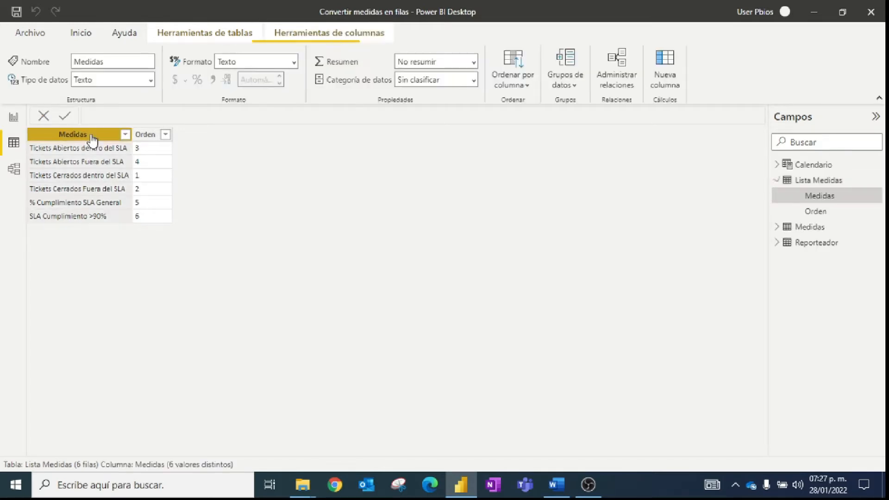
pyautogui.click(524, 85)
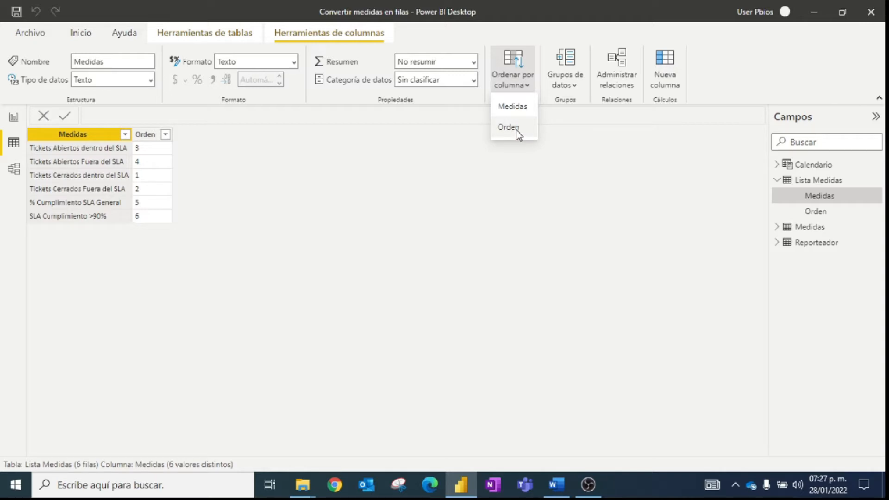
pyautogui.click(509, 128)
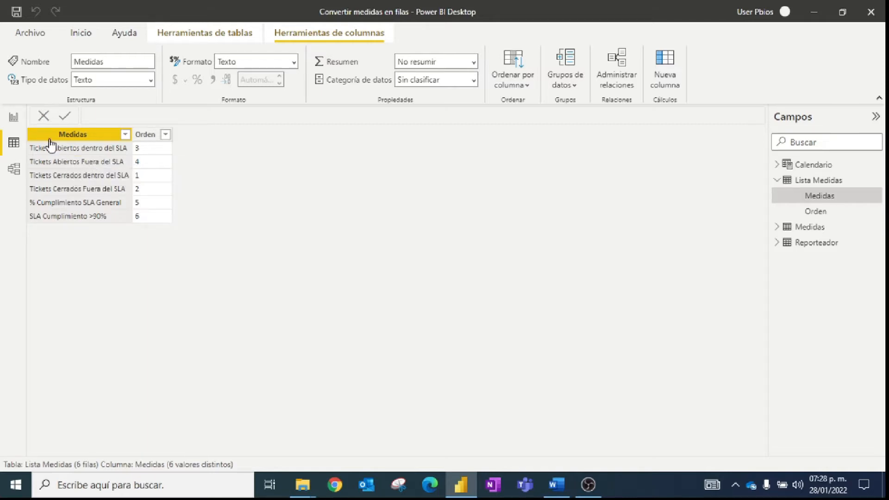
# Back in the report view, add the Medidas field from Lista Medidas to the rows of the empty matrix
pyautogui.click(14, 118)
pyautogui.click(371, 377)
pyautogui.scroll(-1, 375, 380)
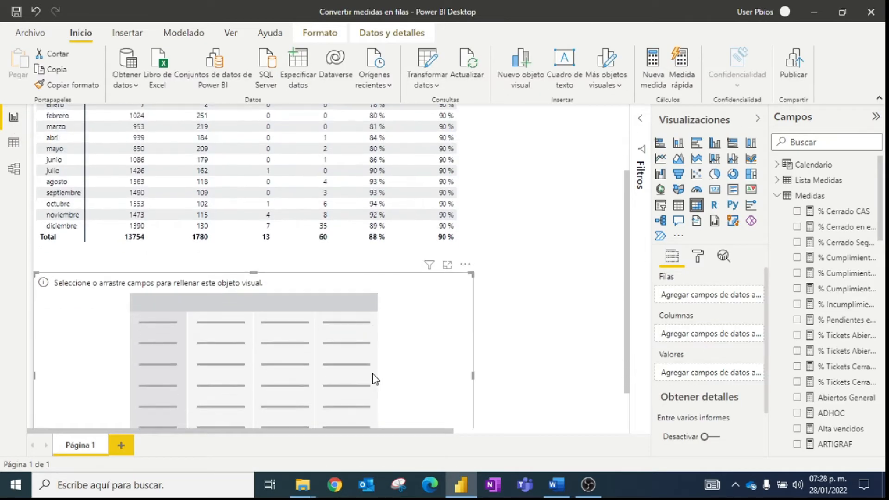
pyautogui.scroll(-1, 375, 380)
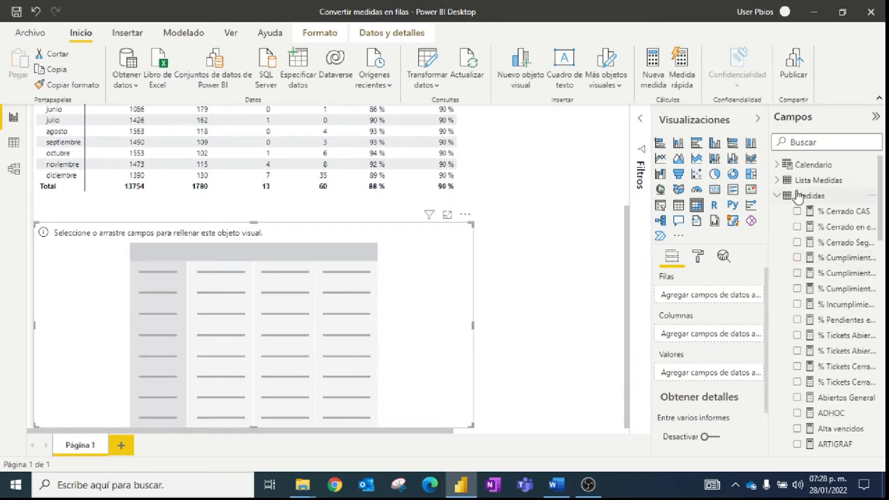
pyautogui.click(778, 180)
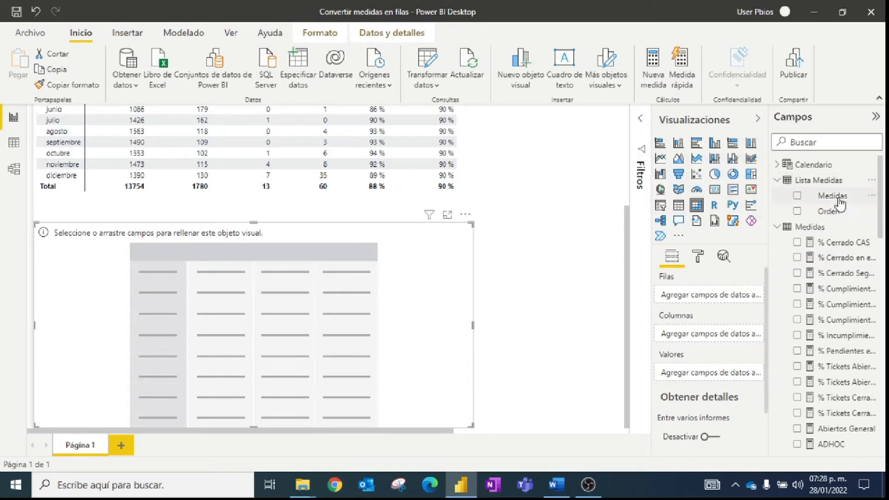
pyautogui.moveTo(831, 201); pyautogui.dragTo(732, 297)
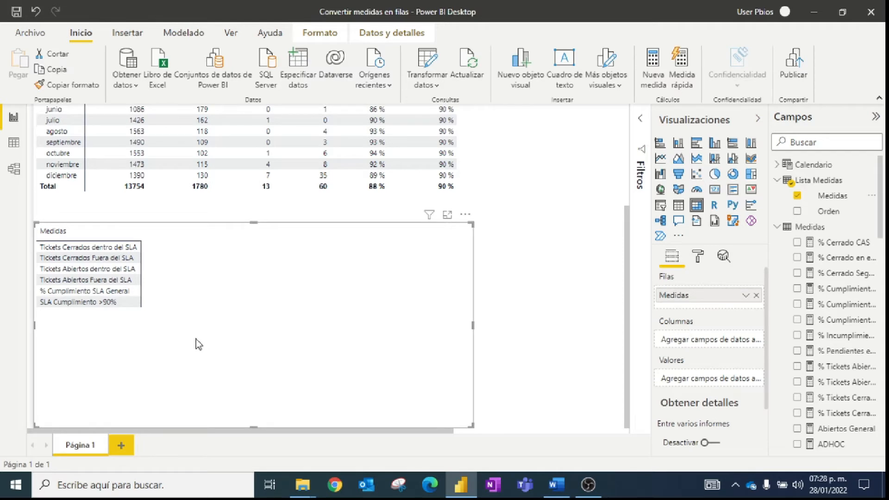
# Widen the field list so that the long measure names are easier to read
pyautogui.scroll(2, 196, 344)
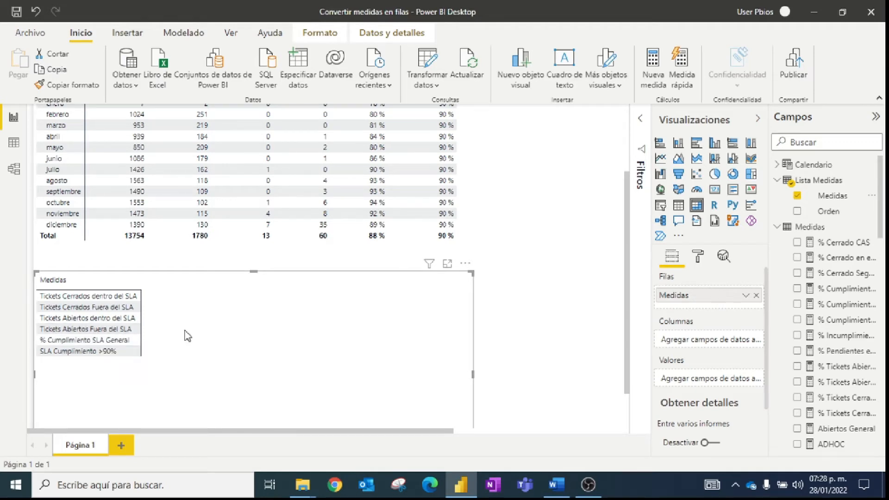
pyautogui.scroll(1, 304, 348)
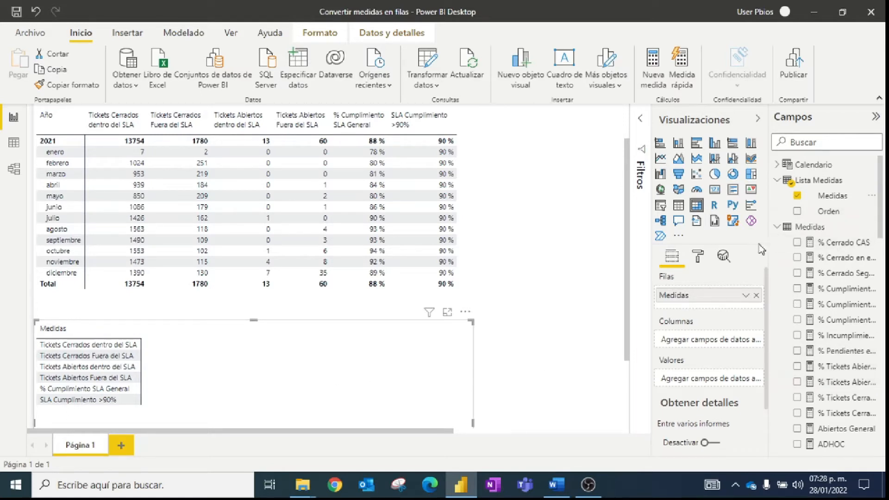
pyautogui.moveTo(768, 246); pyautogui.dragTo(730, 253)
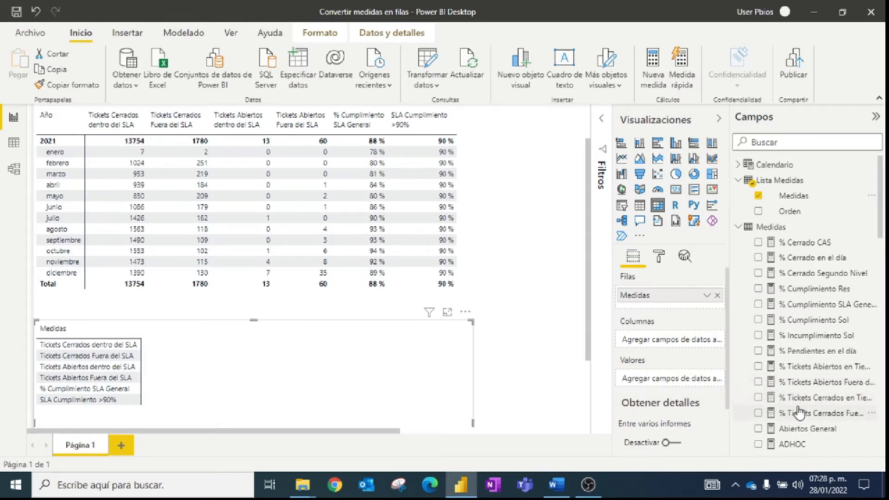
# Search the fields for "Tickets cerrados den" and add the Tickets Cerrados dentro del SLA measure to the lower matrix's values
pyautogui.scroll(-1, 800, 412)
pyautogui.click(760, 141)
pyautogui.write('Tickets')
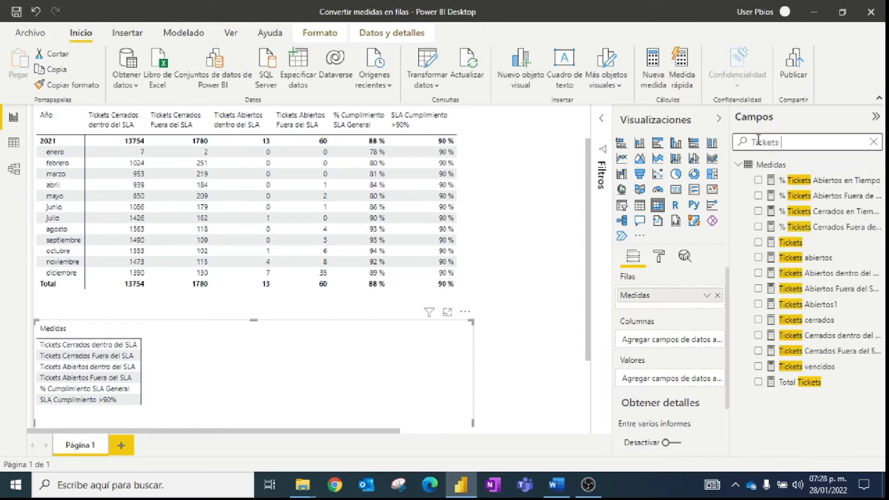
pyautogui.write(' cerradow')
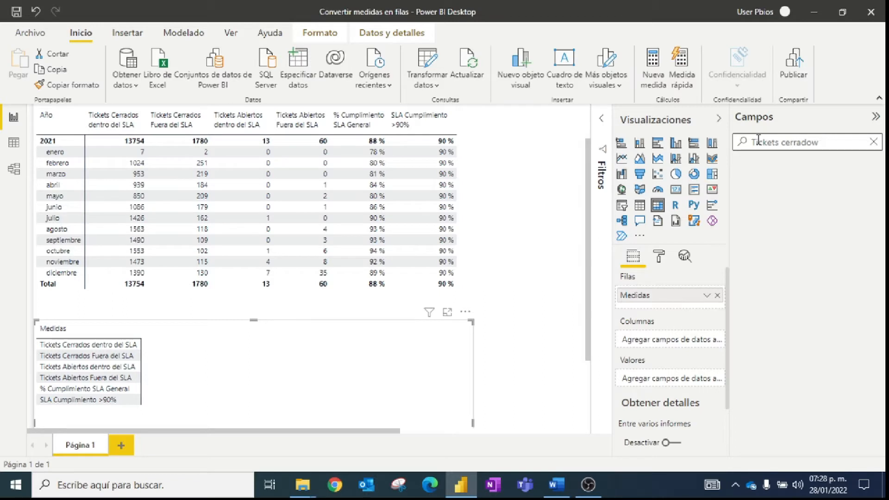
pyautogui.press('BackSpace')
pyautogui.write('s den')
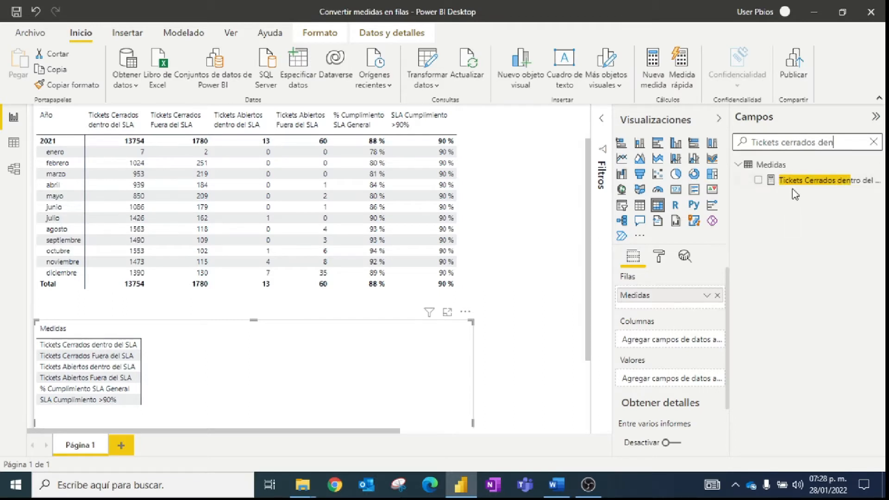
pyautogui.moveTo(794, 186); pyautogui.dragTo(682, 374)
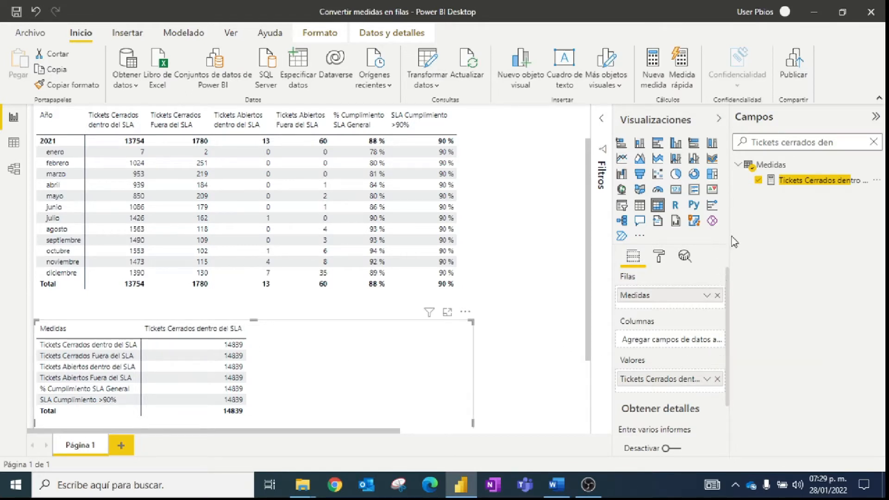
# Shorten the field search to "Tickets cerrados" and add % Tickets Cerrados Fuera de Tiempo to the lower matrix's values
pyautogui.moveTo(834, 143); pyautogui.dragTo(817, 144)
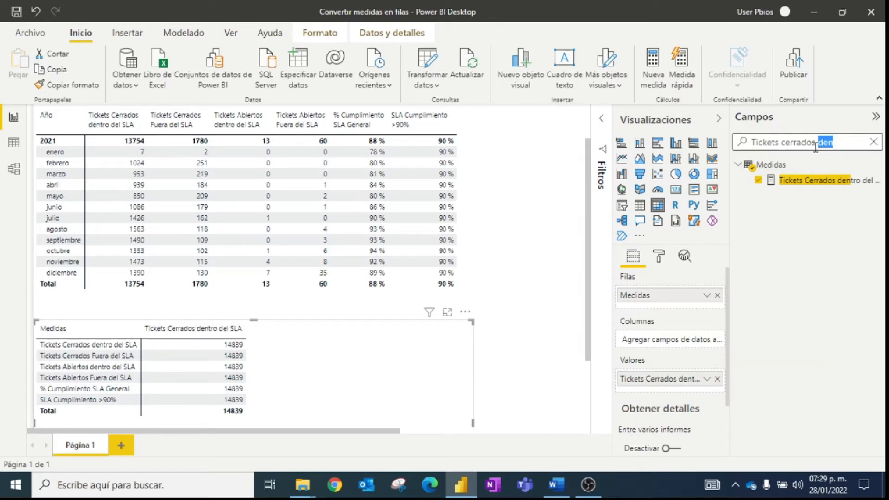
pyautogui.press('BackSpace')
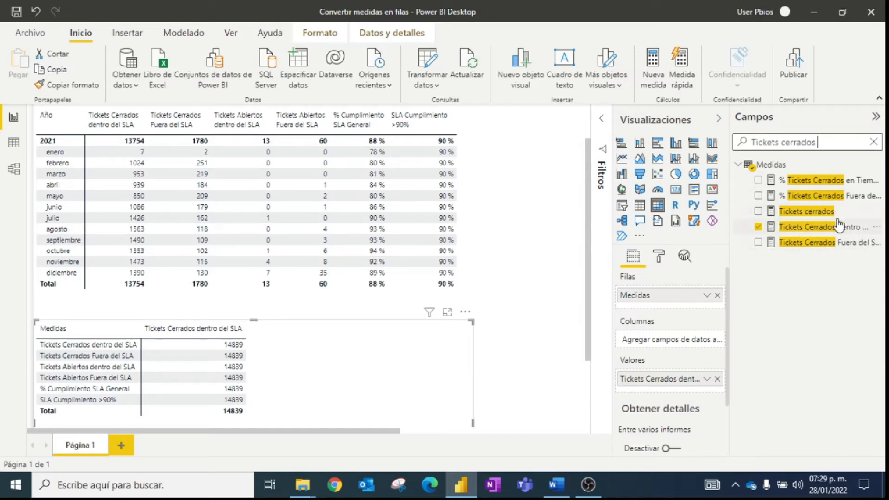
pyautogui.moveTo(832, 195); pyautogui.dragTo(702, 387)
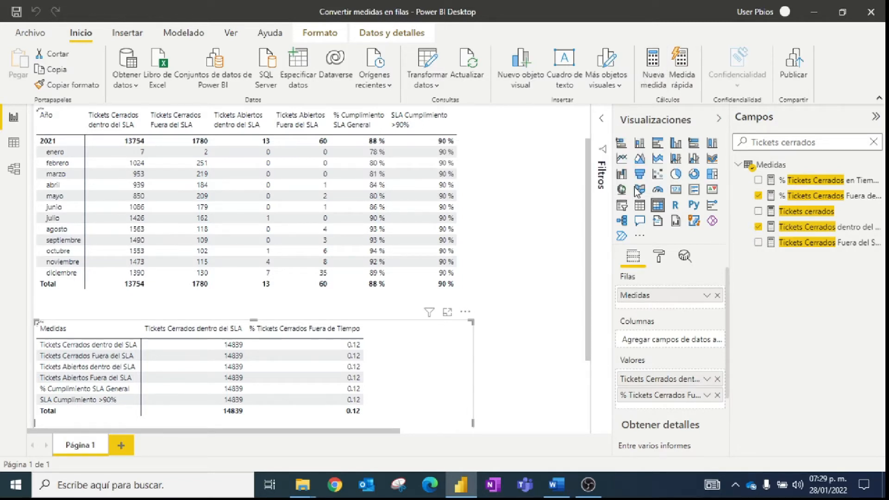
# Create a new measure and name it "Union de medidas" in its formula
pyautogui.click(653, 65)
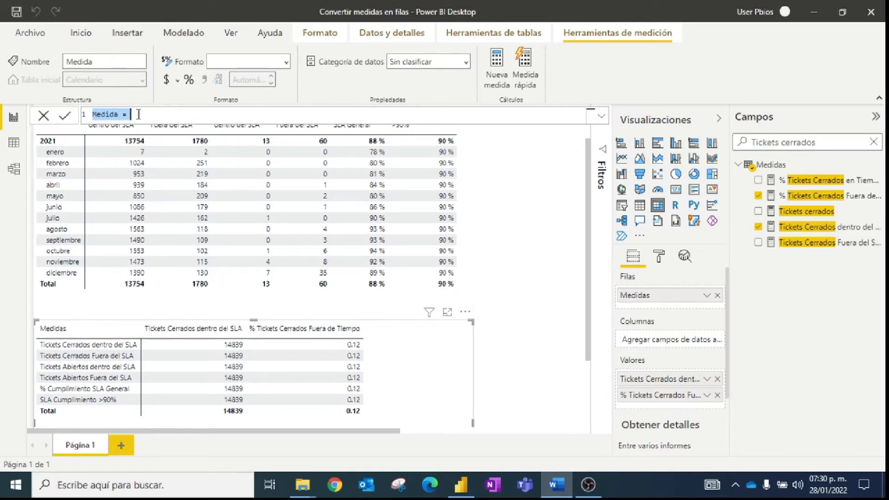
pyautogui.moveTo(139, 115); pyautogui.dragTo(68, 111)
pyautogui.write('Union d')
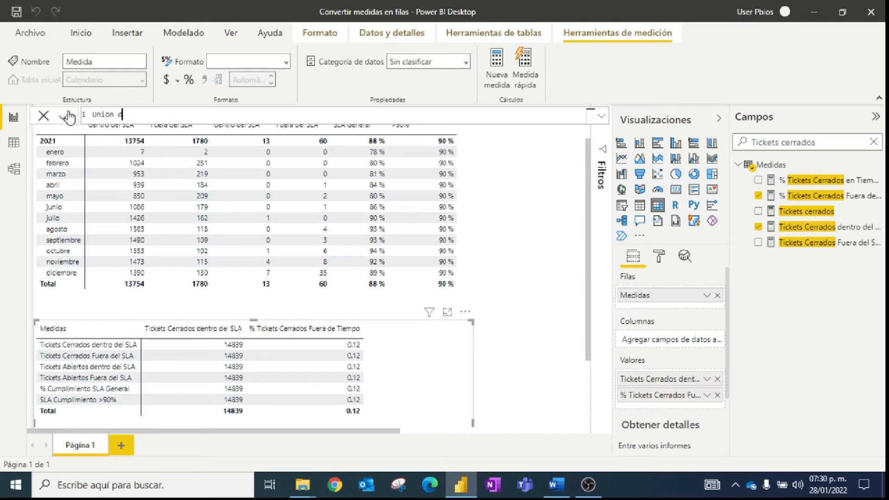
pyautogui.write('e medidas =')
pyautogui.hotkey('alt', 'Tab')
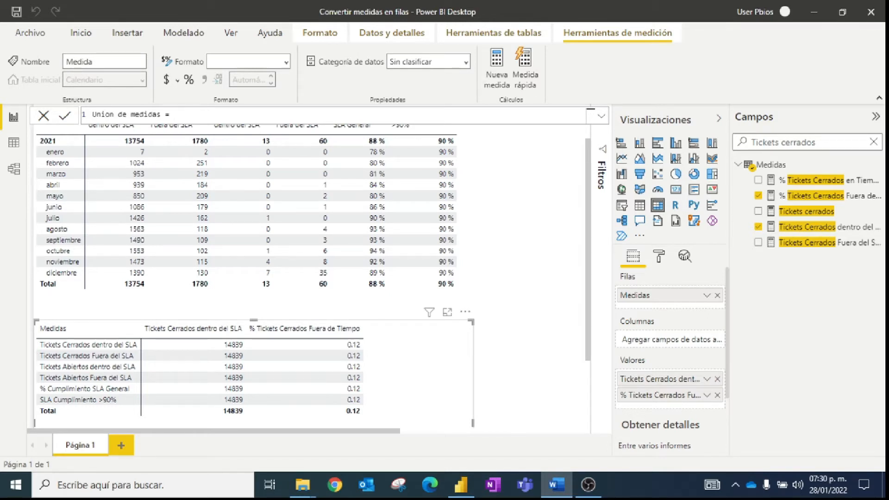
pyautogui.click(195, 119)
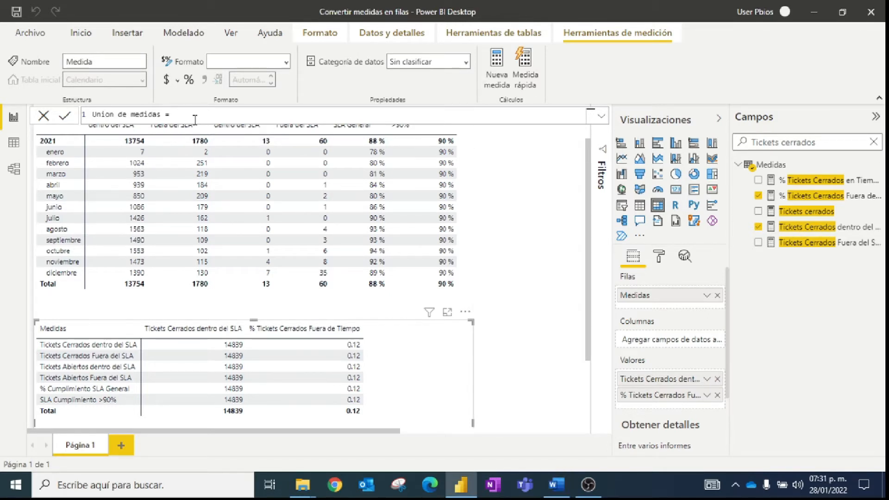
# Begin the measure's expression with an IF whose condition is HASONEVALUE('Lista Medidas'[Medidas])
pyautogui.write('if')
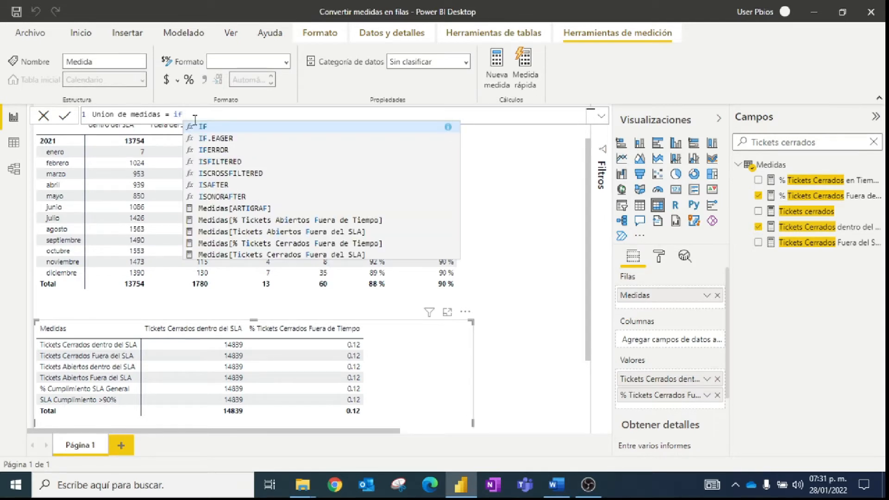
pyautogui.write('(')
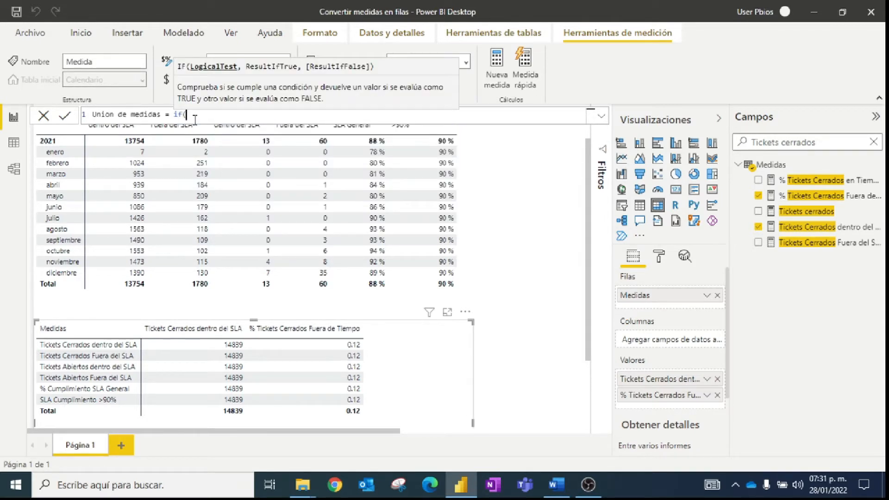
pyautogui.write('hasone')
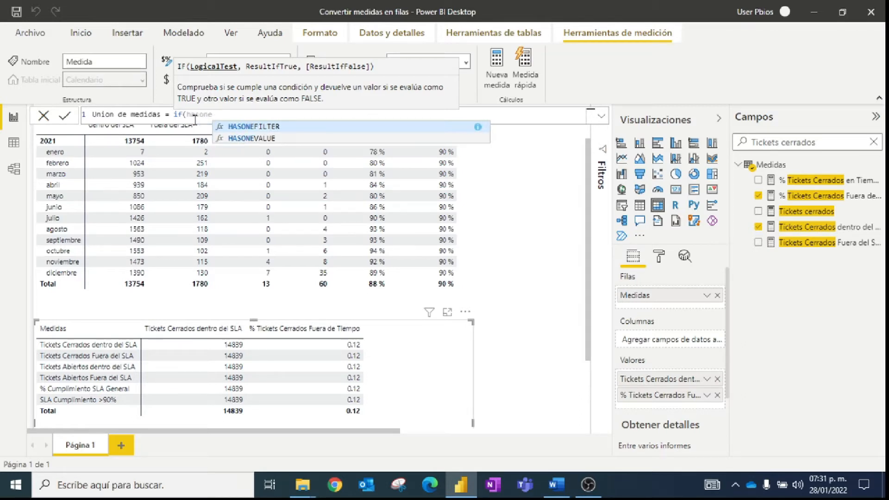
pyautogui.click(251, 138)
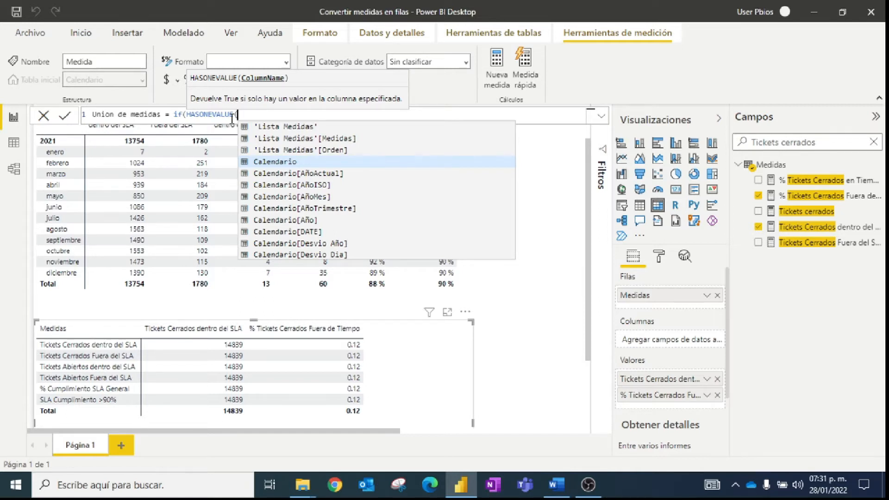
pyautogui.write('medidas')
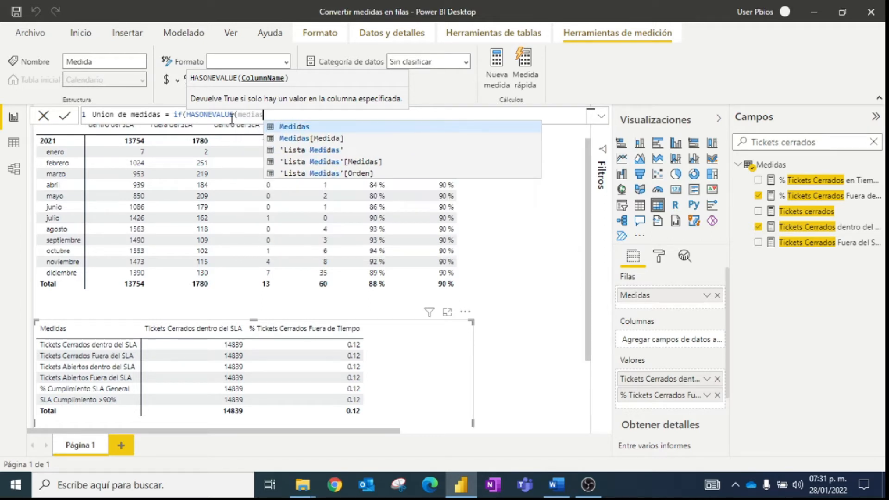
pyautogui.press('Down')
pyautogui.press('Down')
pyautogui.press('Down')
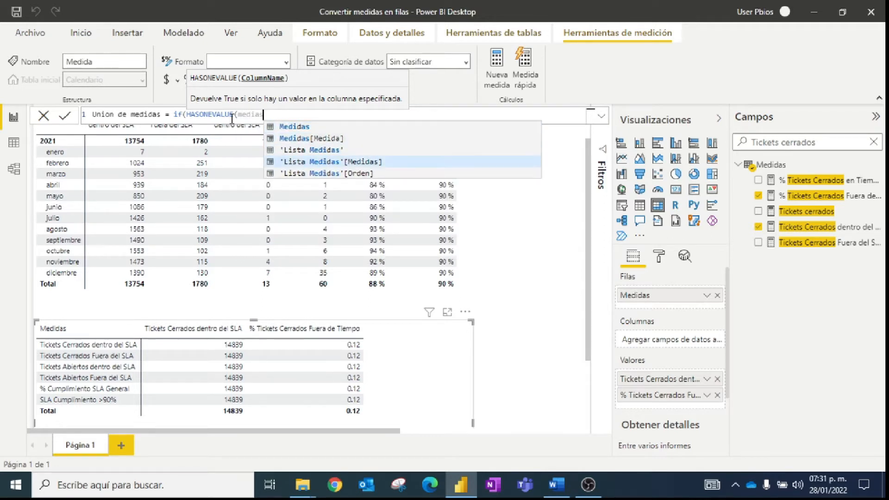
pyautogui.click(351, 161)
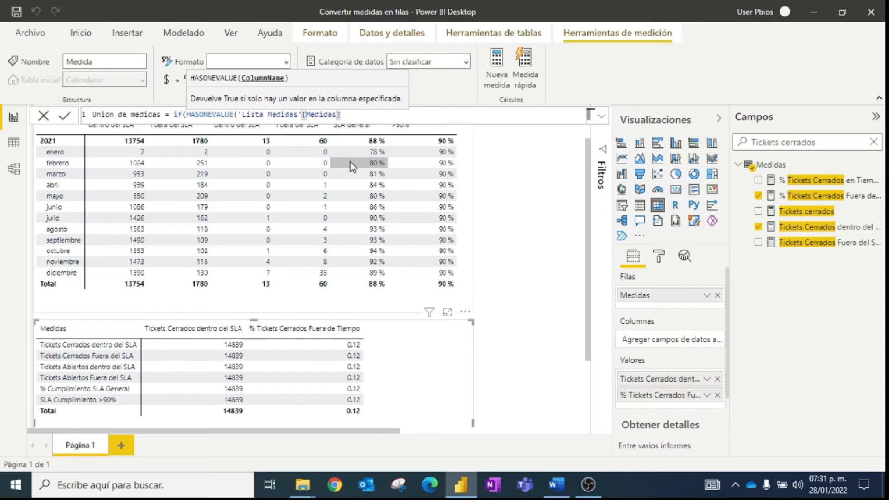
pyautogui.write(')')
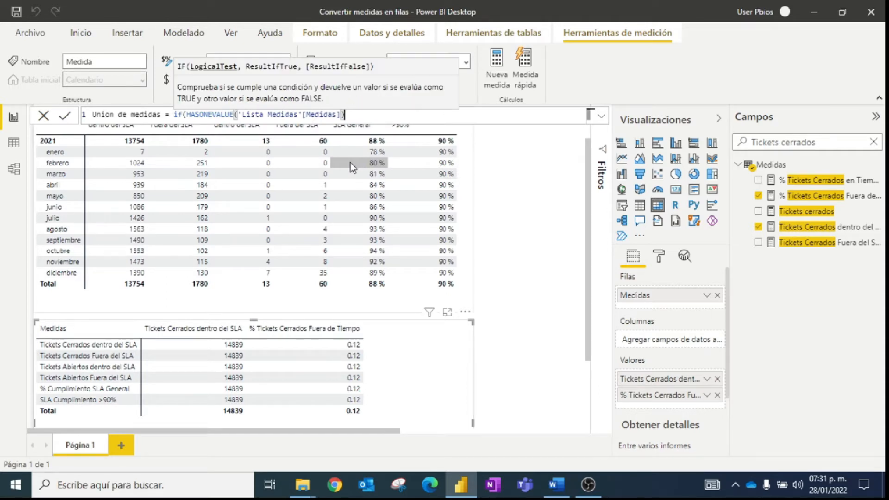
pyautogui.write(',')
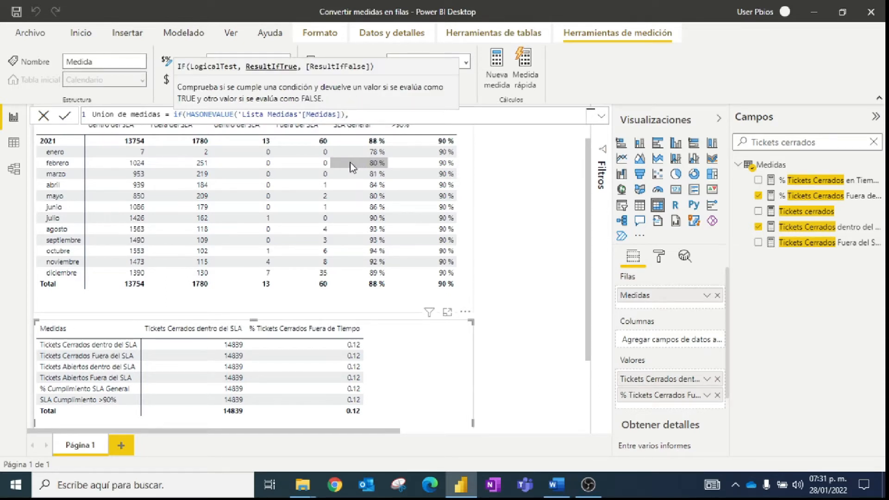
# On a new formula line, open a SWITCH as the IF's true result, evaluating VALUES('Lista Medidas'[Medidas])
pyautogui.hotkey('shift', 'Return')
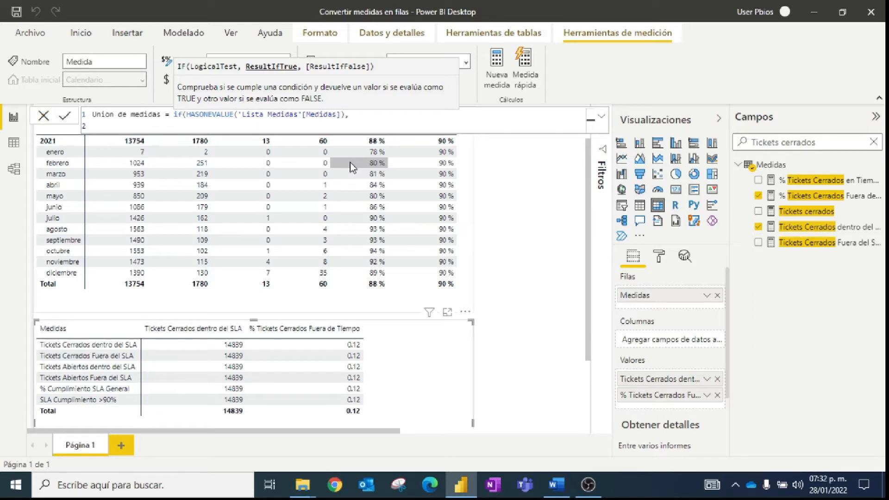
pyautogui.write('Switch')
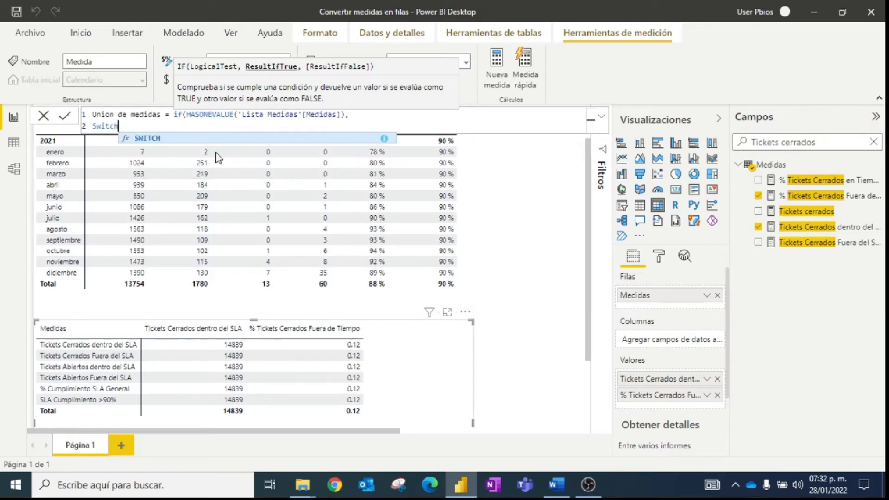
pyautogui.click(149, 138)
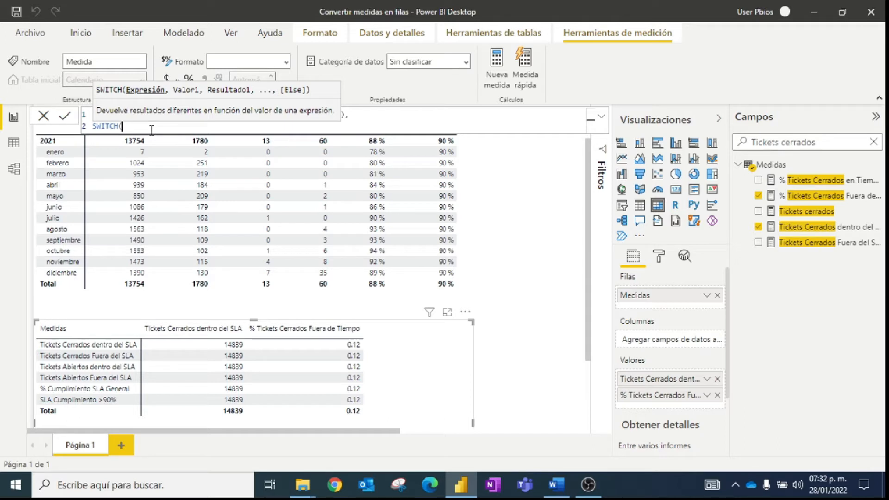
pyautogui.write('valu')
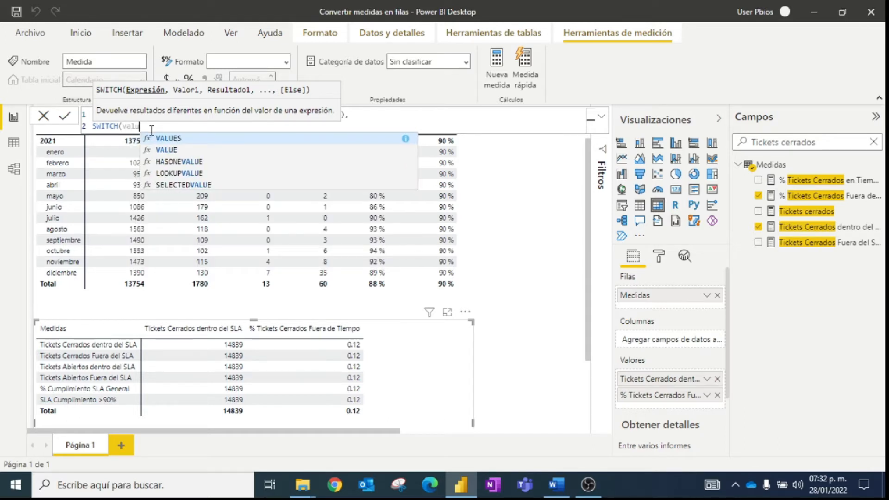
pyautogui.click(170, 138)
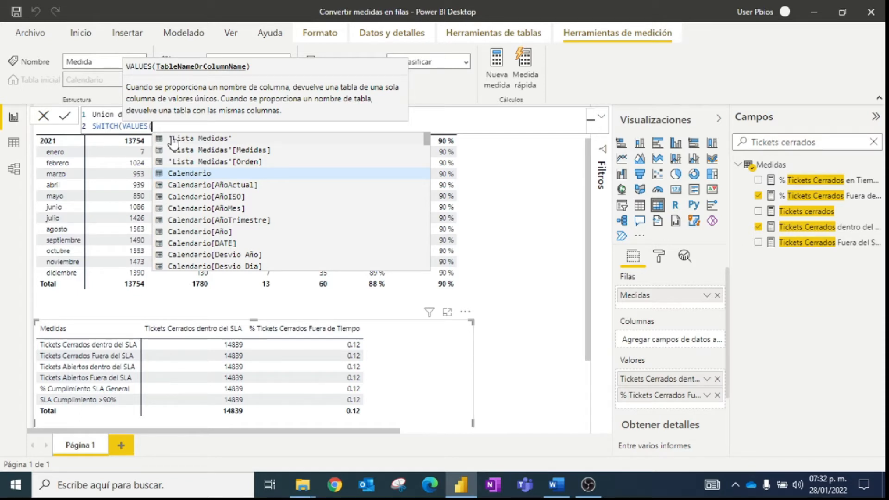
pyautogui.write('medias')
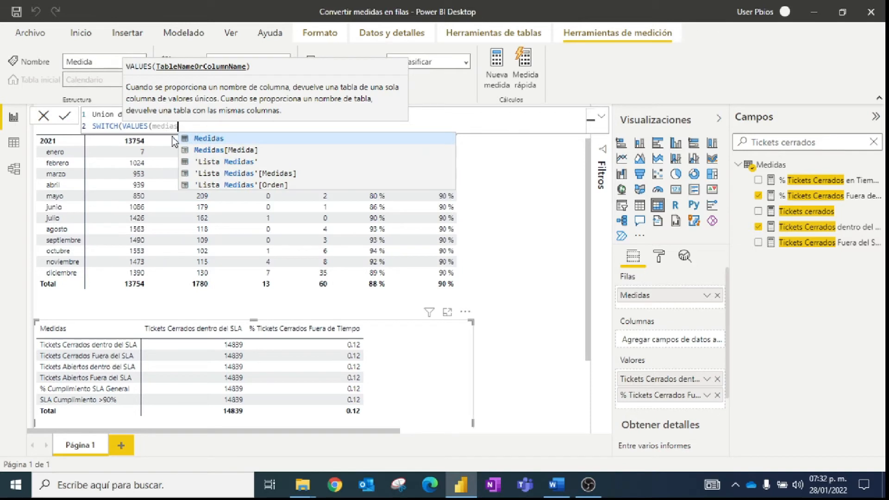
pyautogui.click(222, 175)
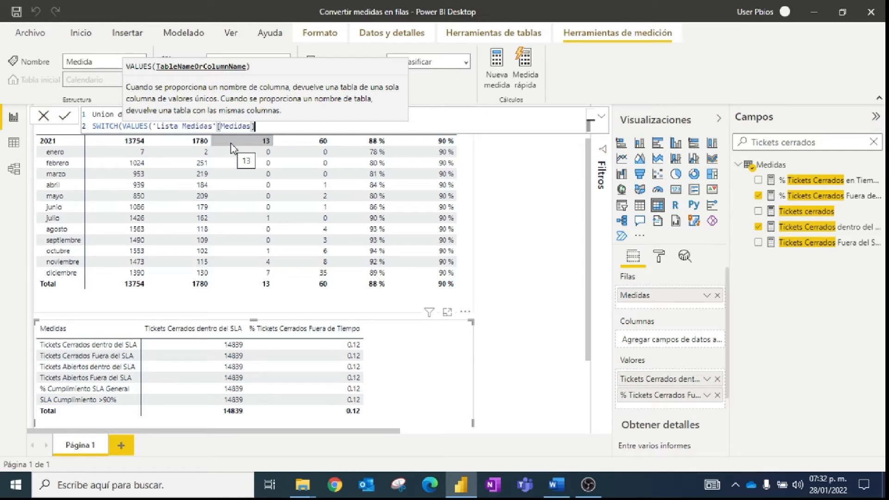
pyautogui.write('),')
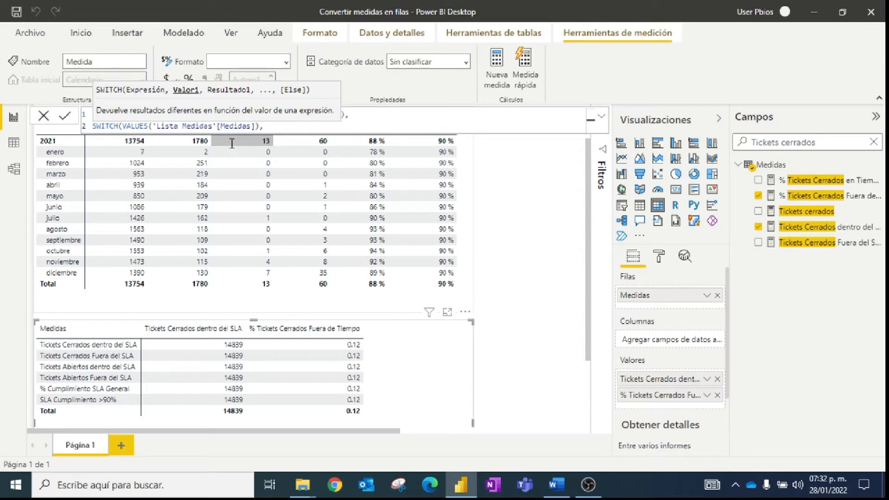
# On the next formula line, add the SWITCH case "Tickets Cerrados dentro del SLA" returning the measure [Tickets Cerrados dentro del SLA]
pyautogui.hotkey('shift', 'Return')
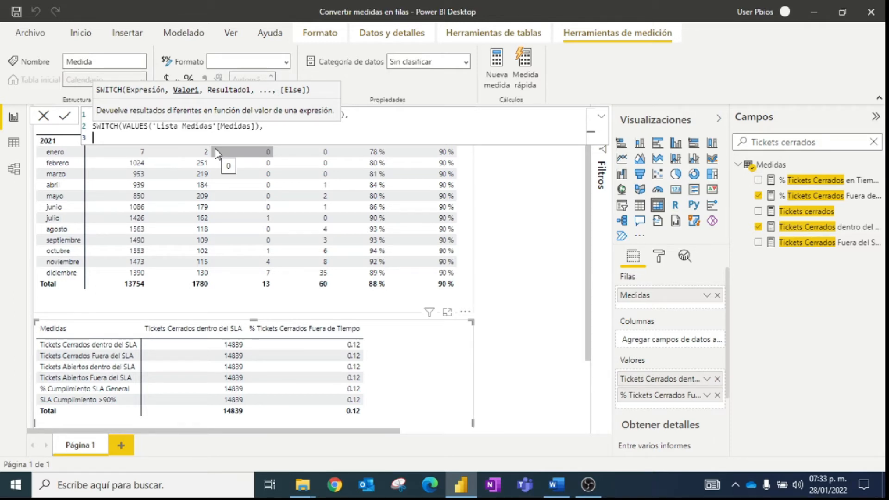
pyautogui.write('"')
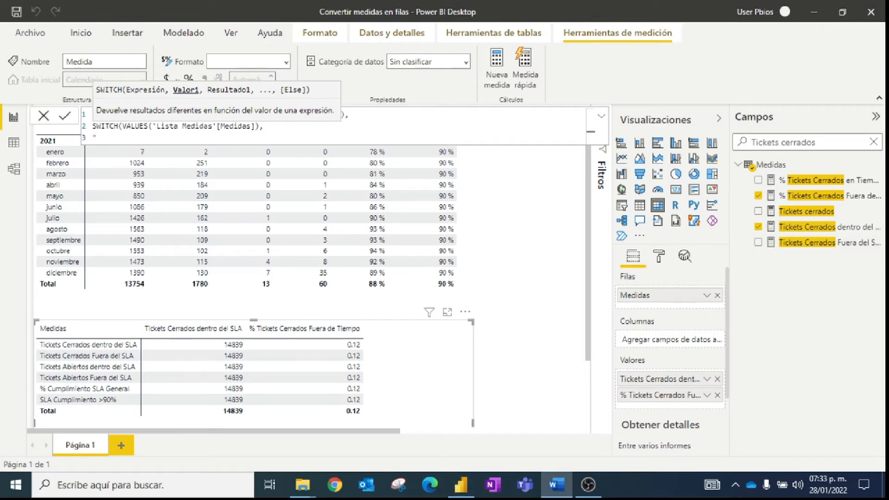
pyautogui.click(119, 137)
pyautogui.write('"')
pyautogui.write('Tickets Cerrados dentro del SLA')
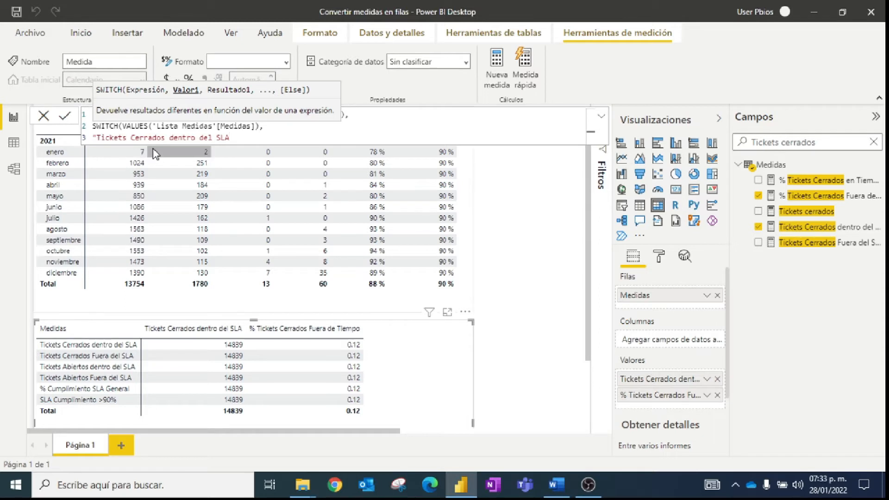
pyautogui.write('",')
pyautogui.write('[')
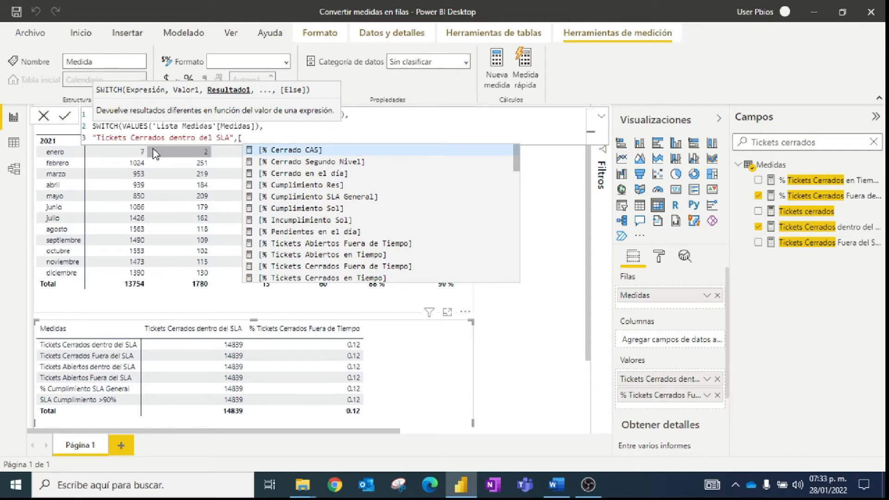
pyautogui.write('Tic')
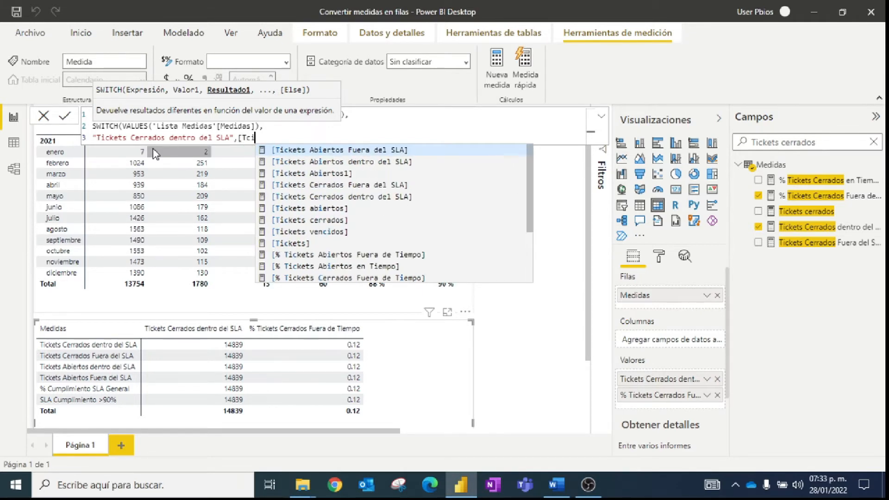
pyautogui.write('kets')
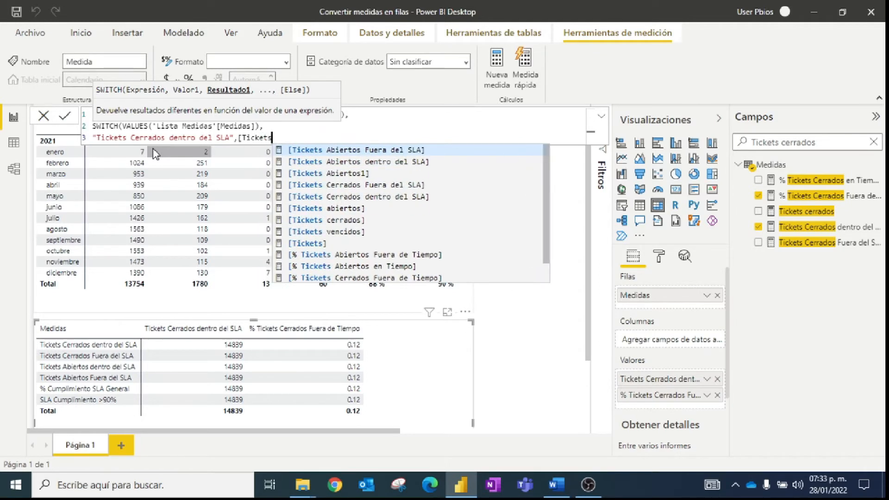
pyautogui.write(' cerra')
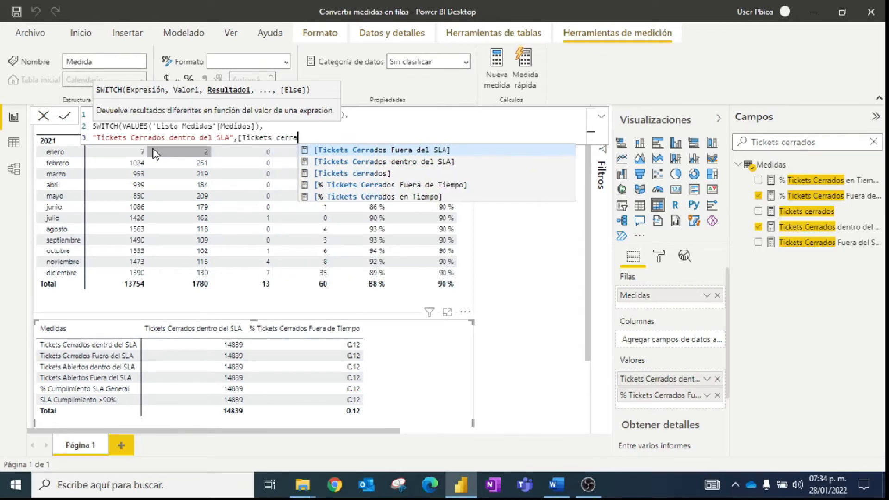
pyautogui.click(399, 162)
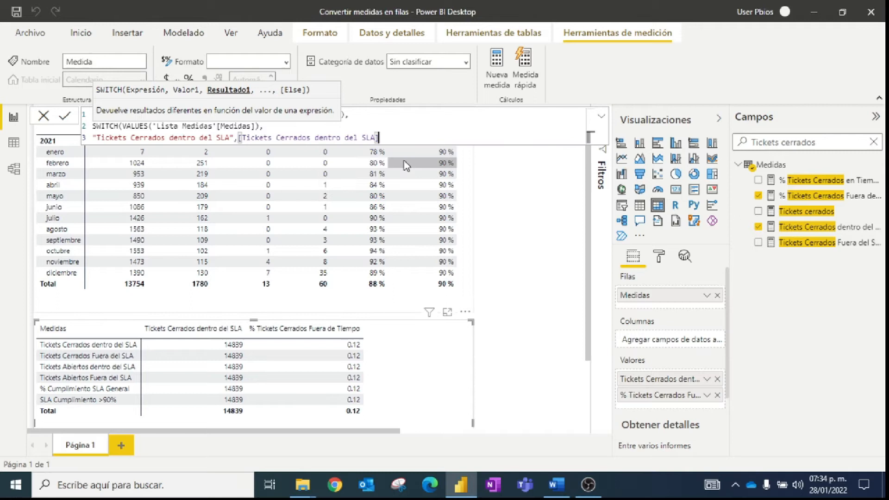
pyautogui.write(',')
# On the next formula line, add the SWITCH case "Tickets Cerrados Fuera del SLA" returning the measure [Tickets Cerrados Fuera del SLA]
pyautogui.hotkey('shift', 'Return')
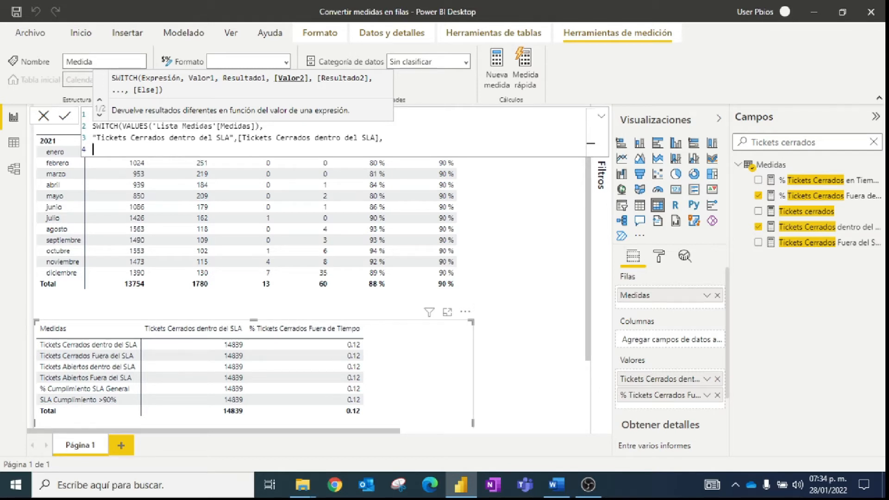
pyautogui.hotkey('alt', 'Tab')
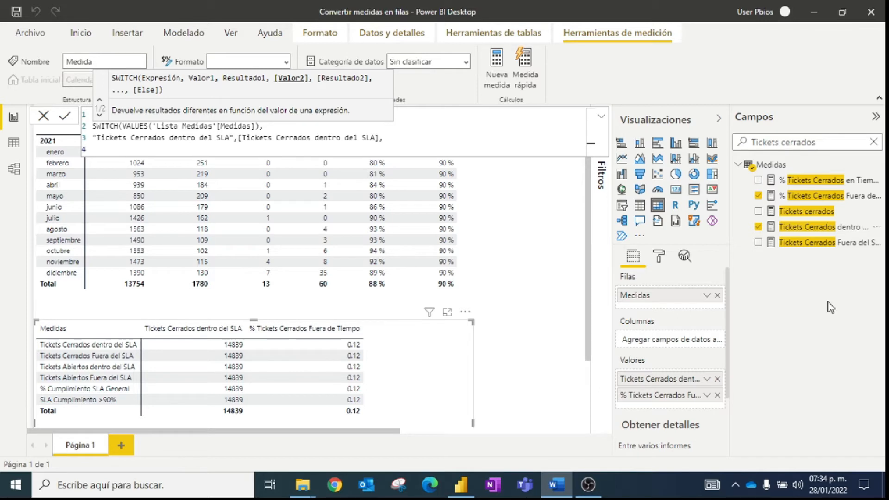
pyautogui.click(158, 144)
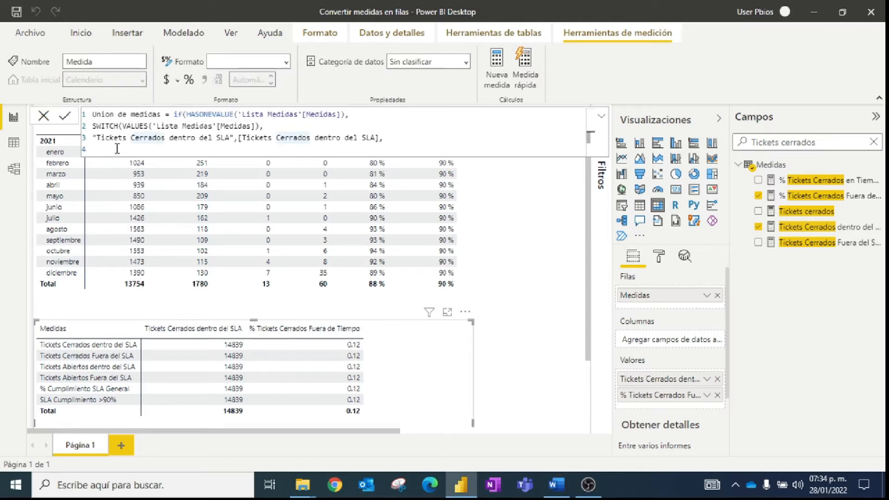
pyautogui.write('"Tickets Cerrados Fuera del SLA",')
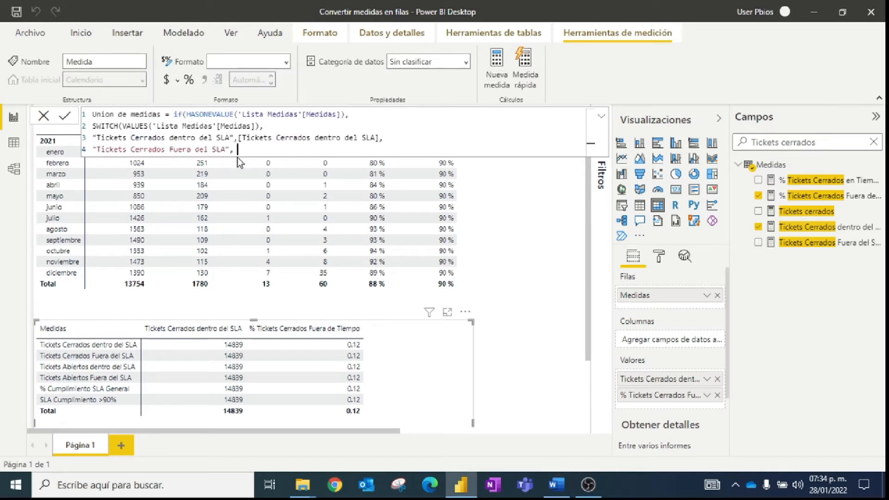
pyautogui.write('[')
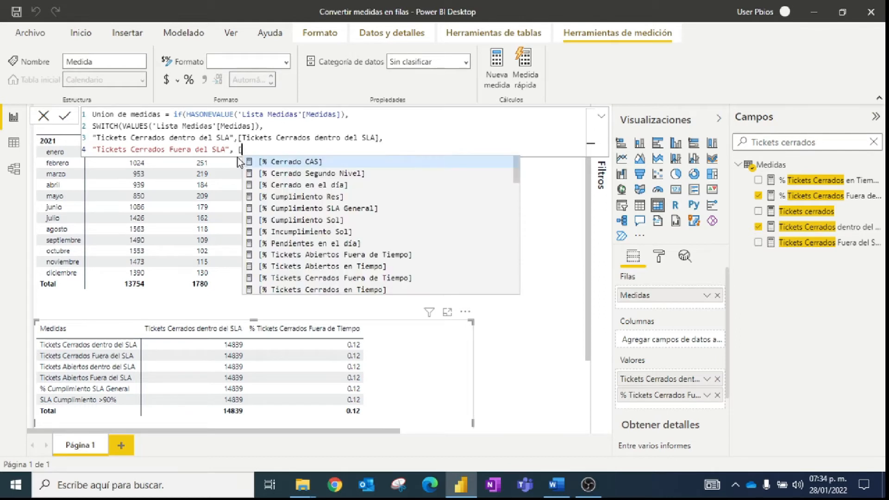
pyautogui.write('Tic')
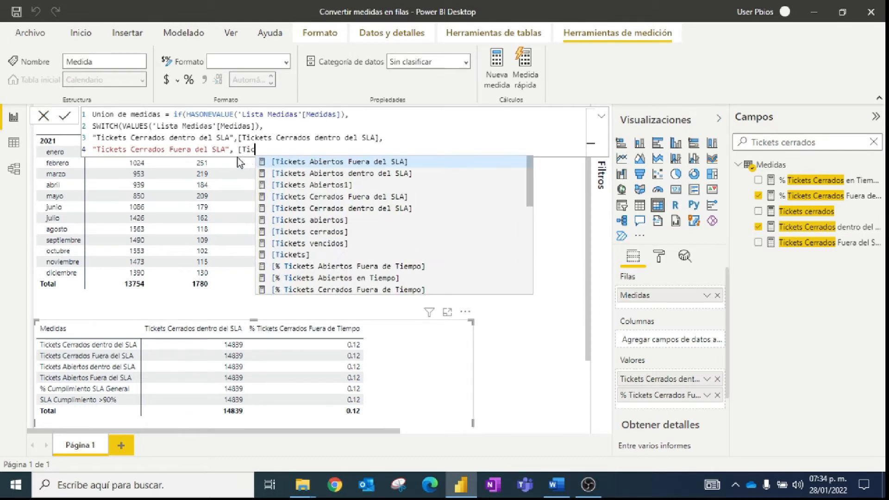
pyautogui.write('kets cerrados fuera')
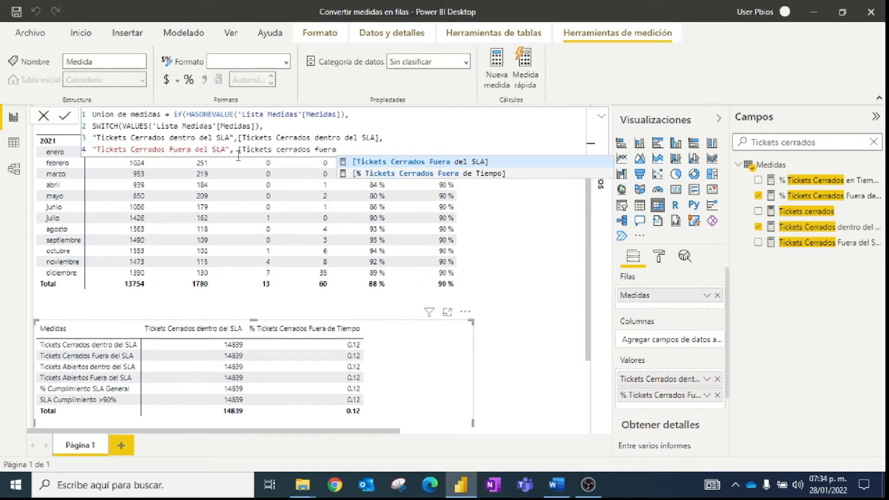
pyautogui.click(431, 161)
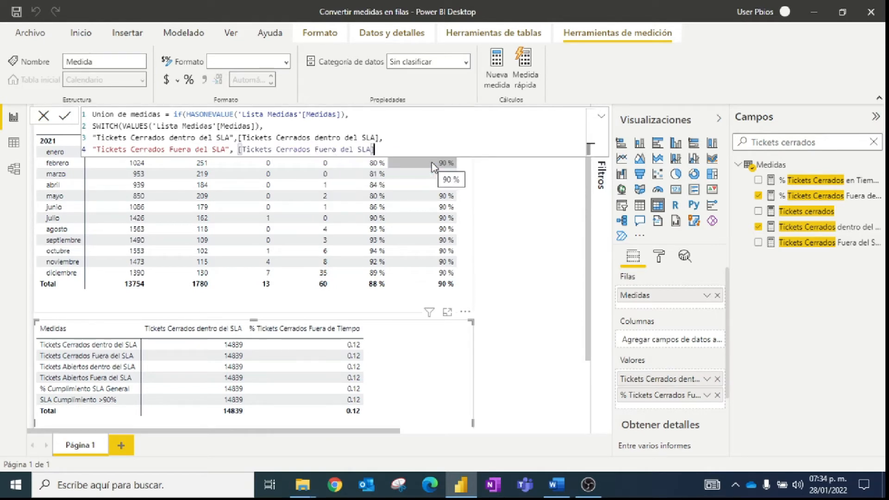
pyautogui.write(',')
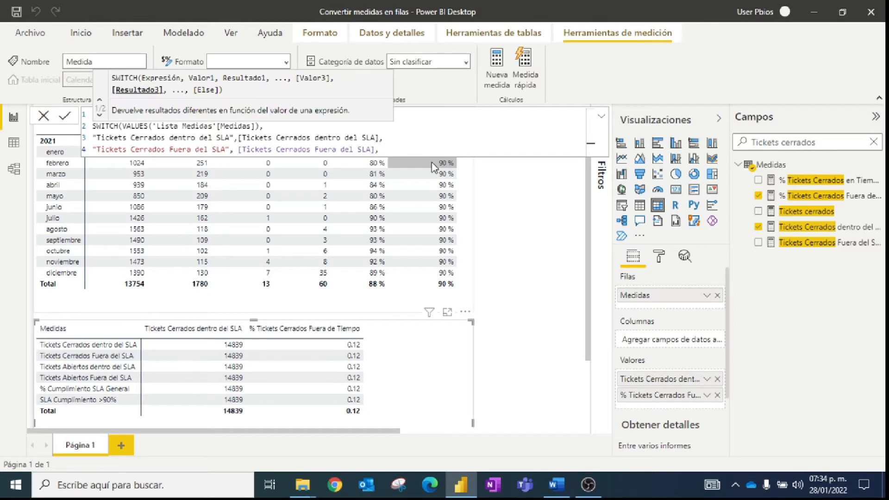
# On a new formula line, add the SWITCH case "Tickets Abiertos dentro del SLA" returning the measure [Tickets Abiertos dentro del SLA]
pyautogui.hotkey('shift', 'Return')
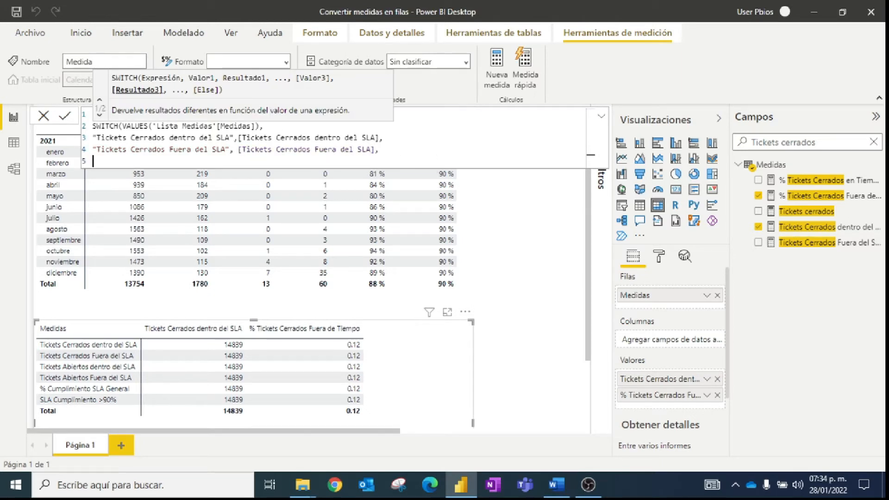
pyautogui.hotkey('alt', 'Tab')
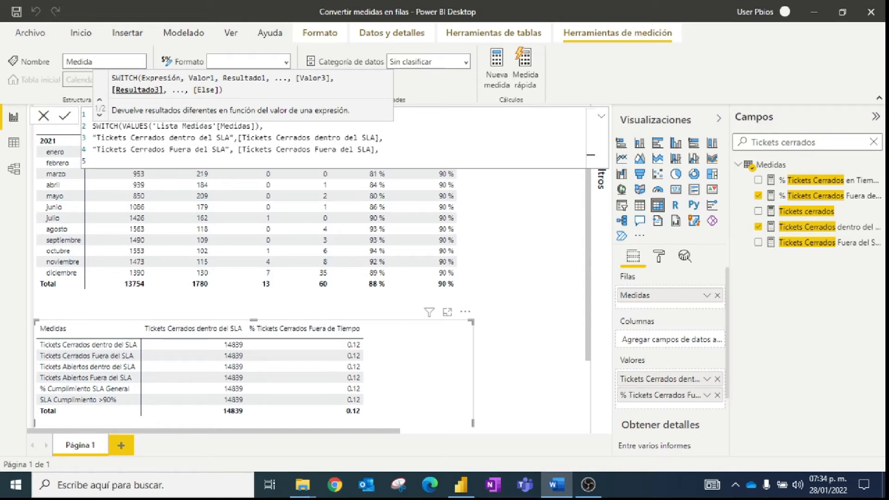
pyautogui.click(156, 164)
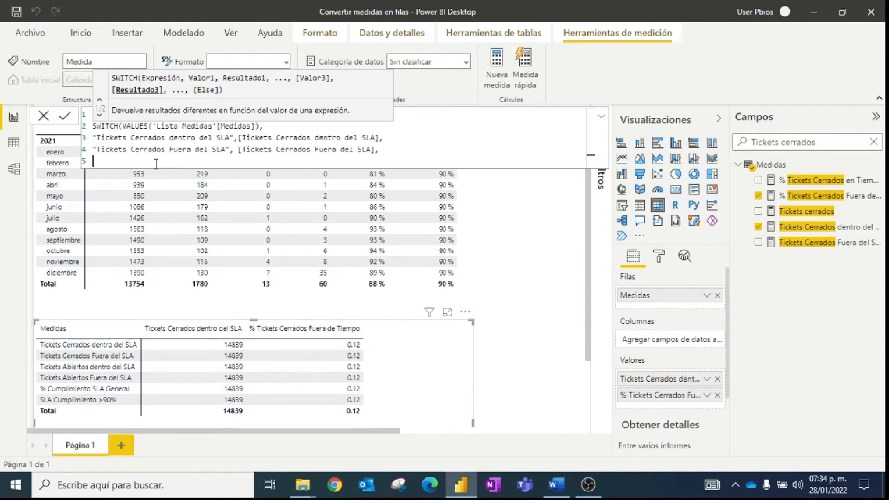
pyautogui.write('"Tickets Abiertos dentro del SLA')
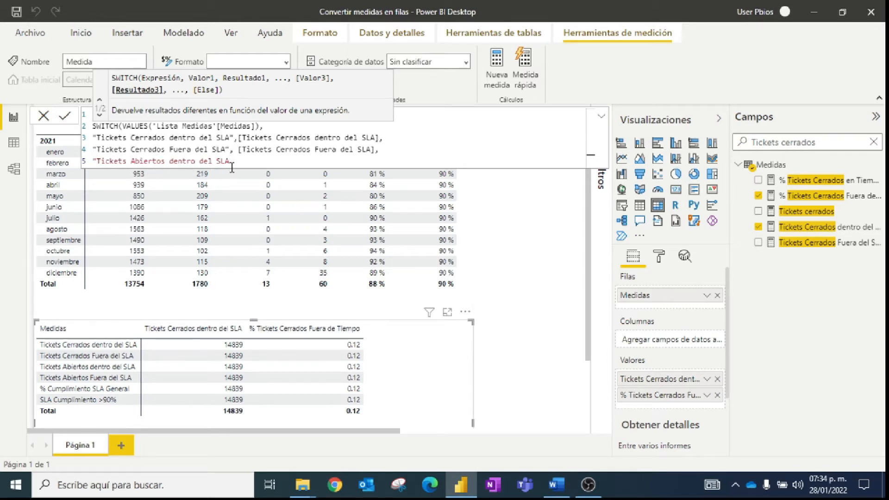
pyautogui.write('", ')
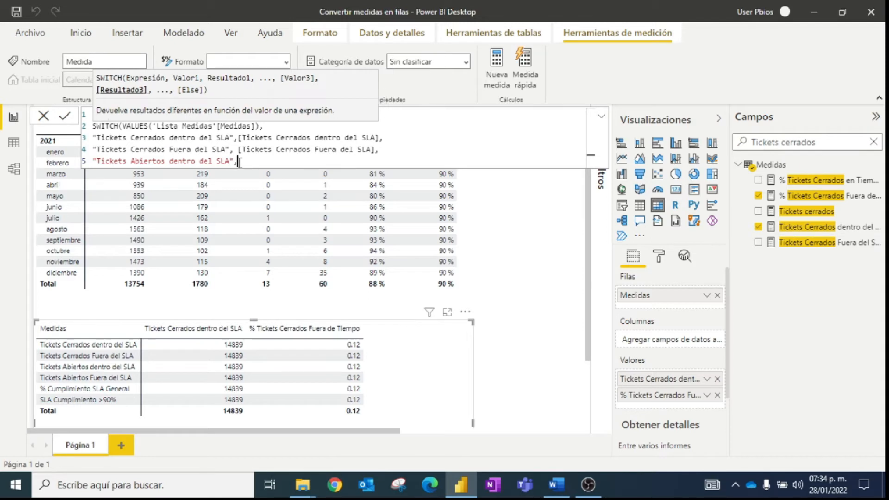
pyautogui.write('[')
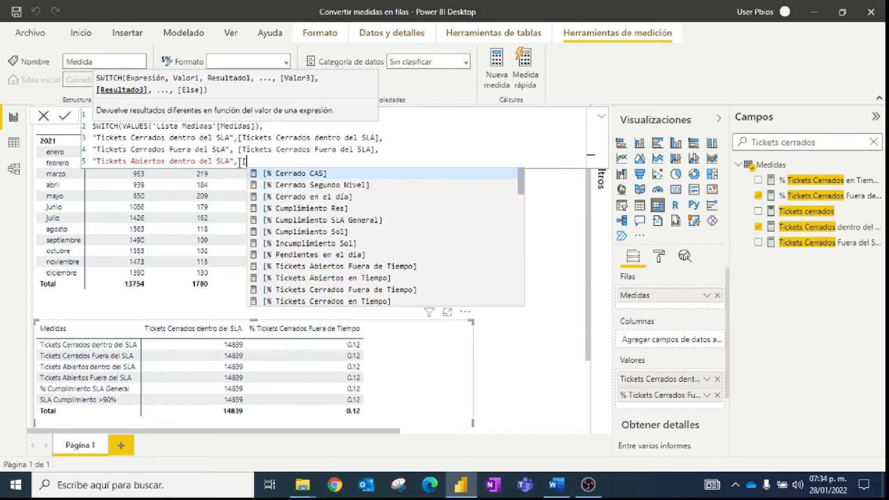
pyautogui.write('Ticket')
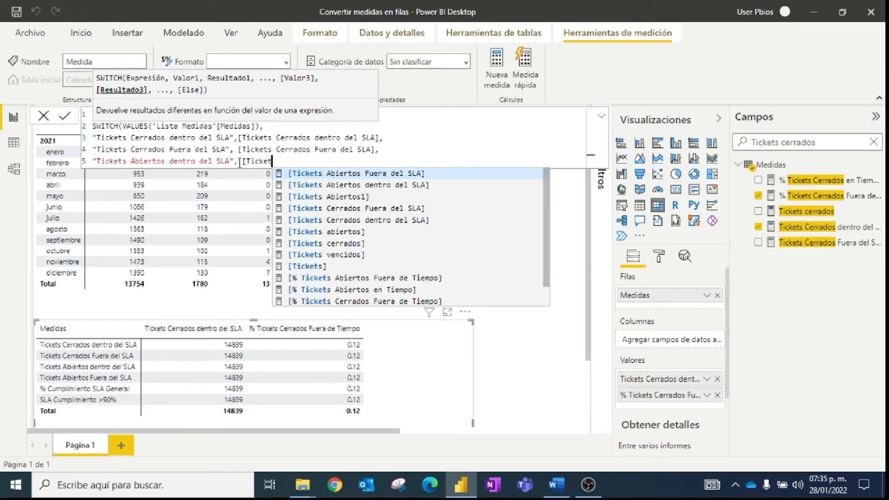
pyautogui.write(' Ab')
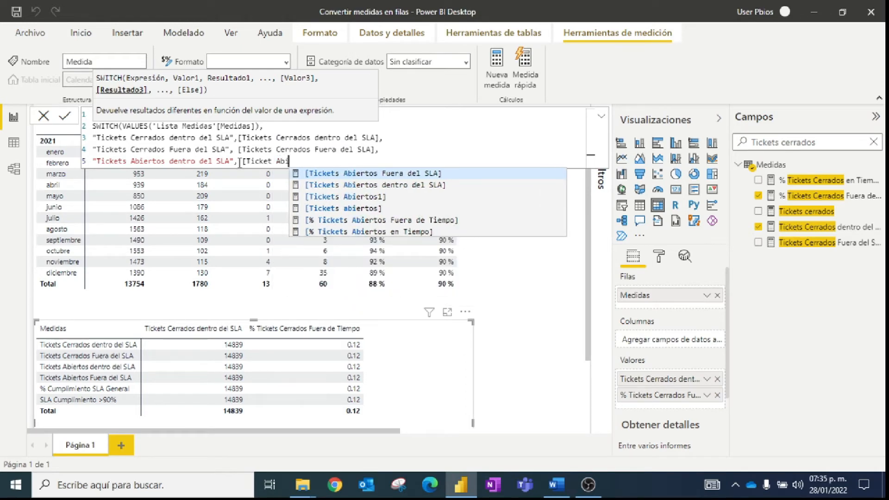
pyautogui.click(406, 186)
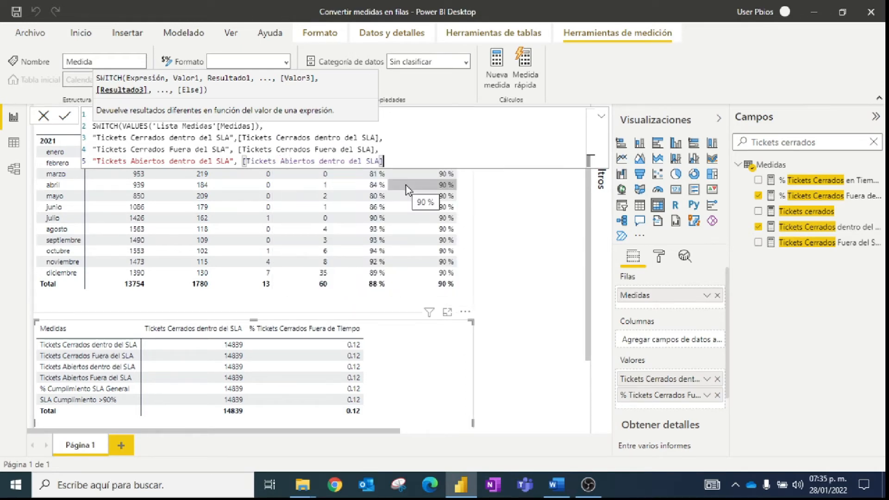
pyautogui.write(',')
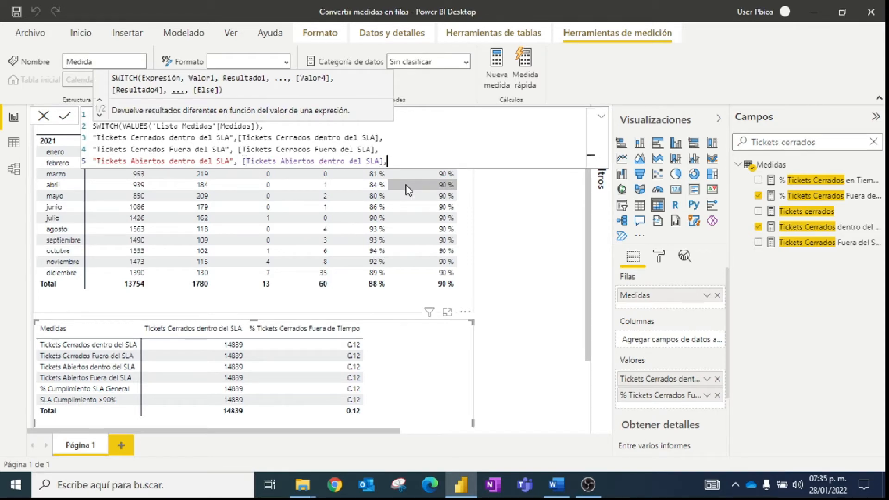
# Finish the formula with cases "Tickets Abiertos Fuera del SLA", "% Cumplimiento SLA General" and "SLA Cumplimiento >90%", each returning its same-named measure
pyautogui.hotkey('shift', 'Return')
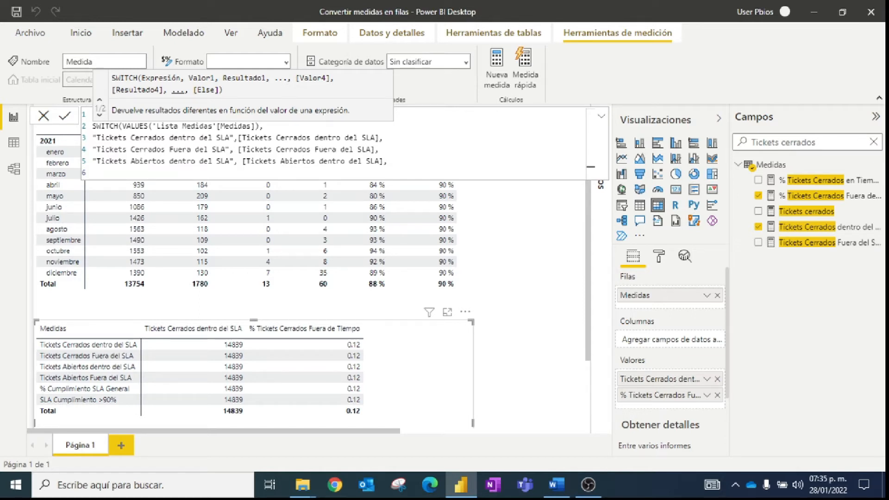
pyautogui.hotkey('alt', 'Tab')
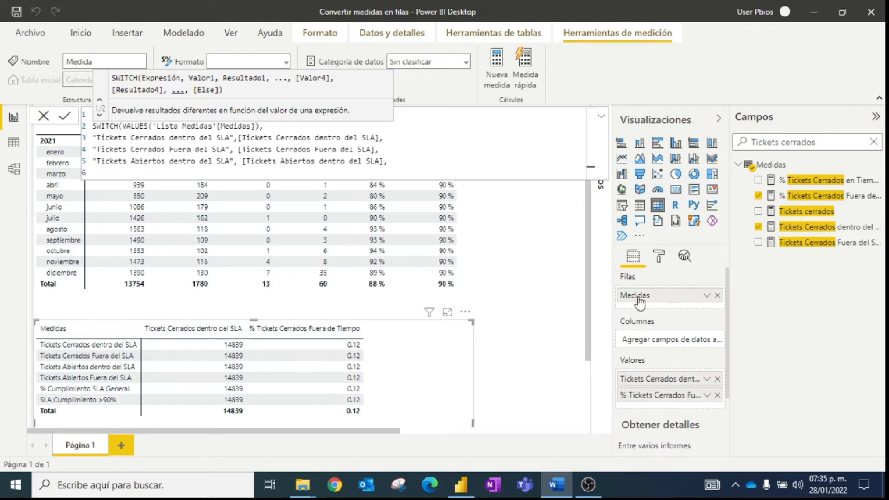
pyautogui.click(401, 165)
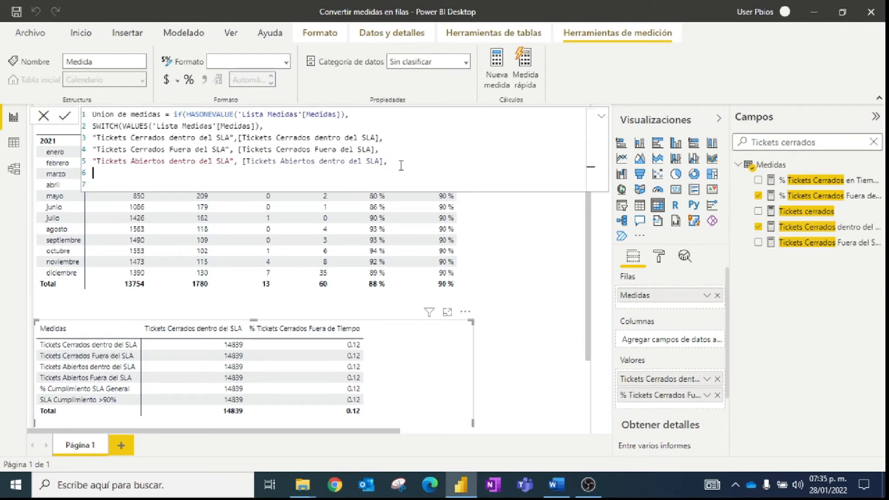
pyautogui.write('"Tickets Abiertos Fuera del SLA", [Tickets Abiertos Fuera del SLA], "% Cumplimiento SLA General", [% Cumplimiento SLA General], "SLA Cumplimiento >90%", [SLA Cumplimiento >90%]))')
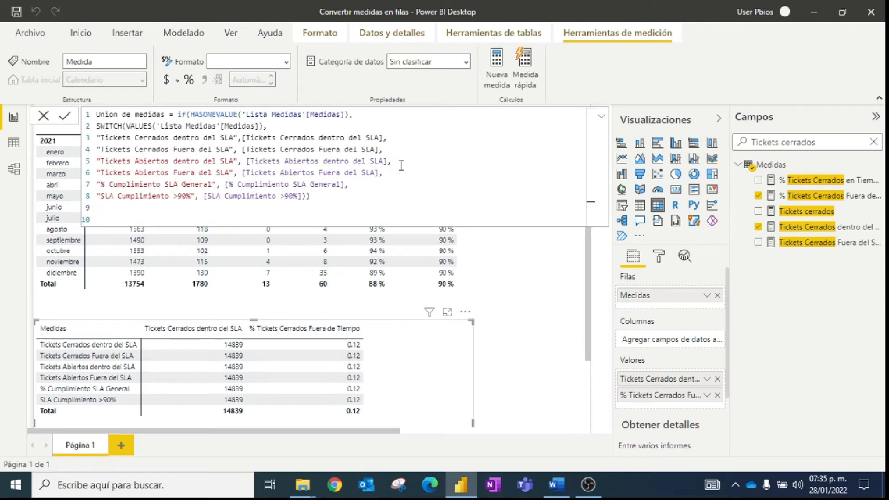
pyautogui.press('BackSpace')
pyautogui.press('BackSpace')
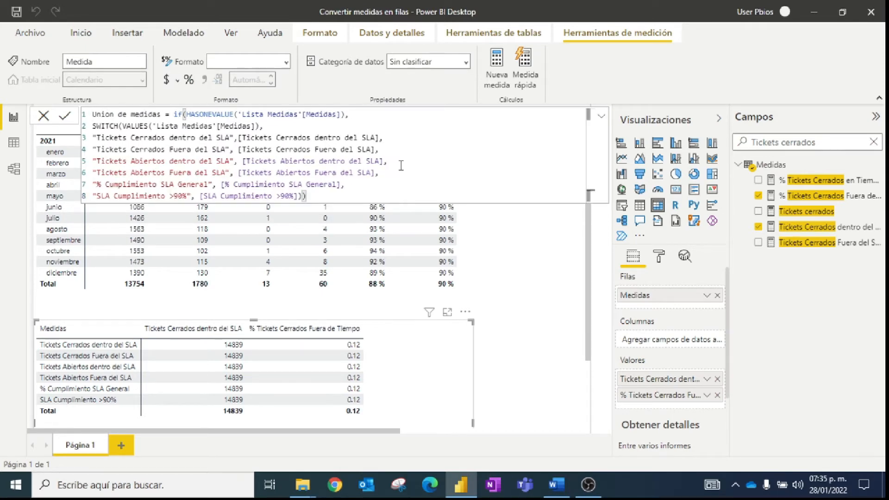
pyautogui.click(118, 126)
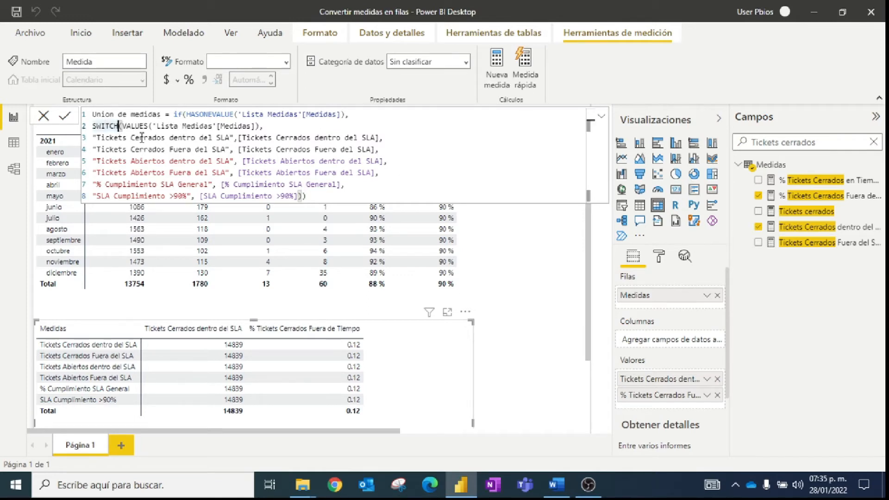
pyautogui.click(278, 134)
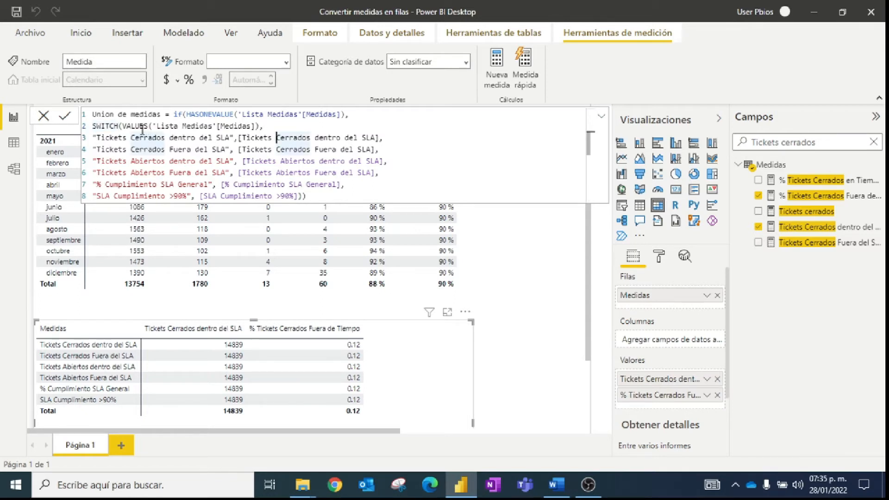
pyautogui.click(120, 126)
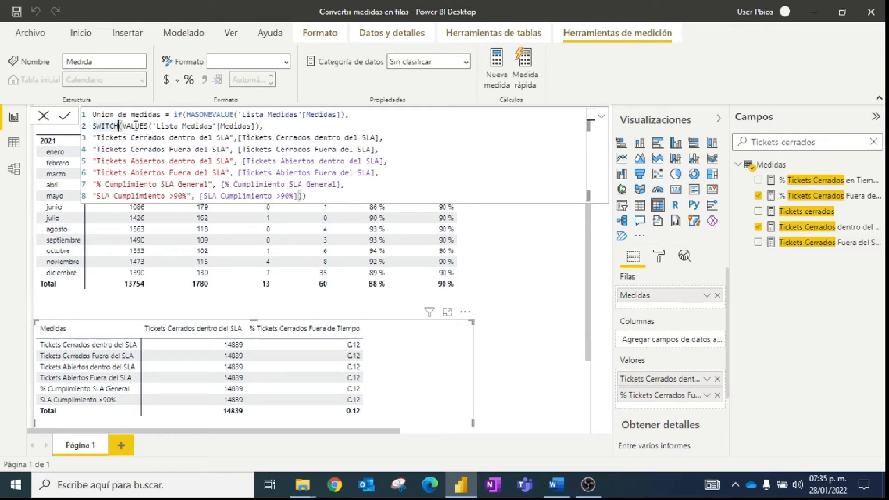
# Rename the new measure in its formula to "Consolidación de medidas" and commit it
pyautogui.click(66, 118)
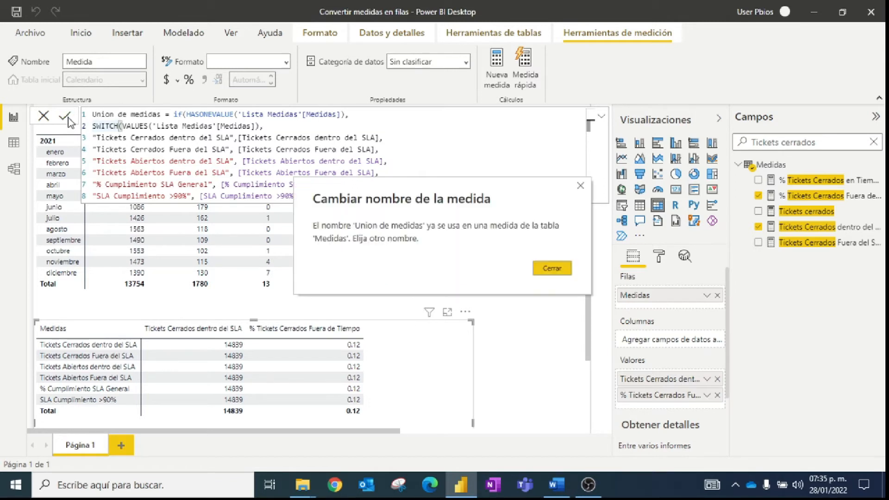
pyautogui.click(552, 268)
pyautogui.moveTo(165, 114); pyautogui.dragTo(106, 114)
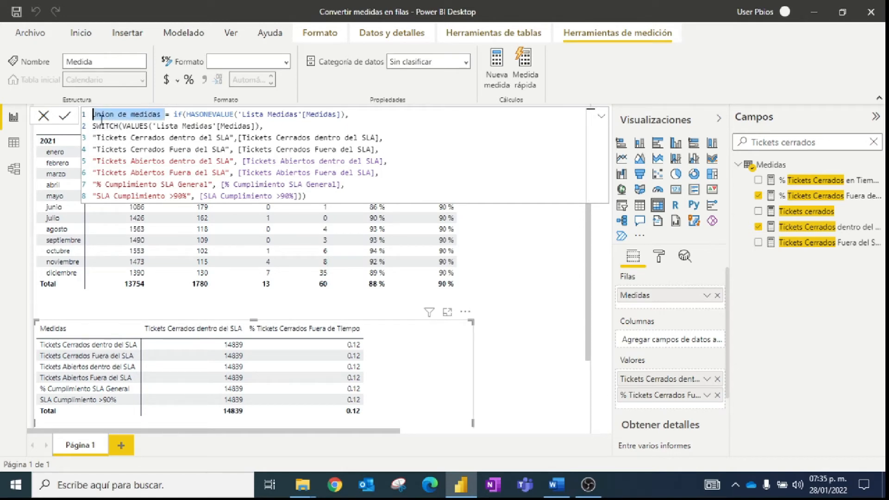
pyautogui.write('Consolidad')
pyautogui.write('ión de medidas')
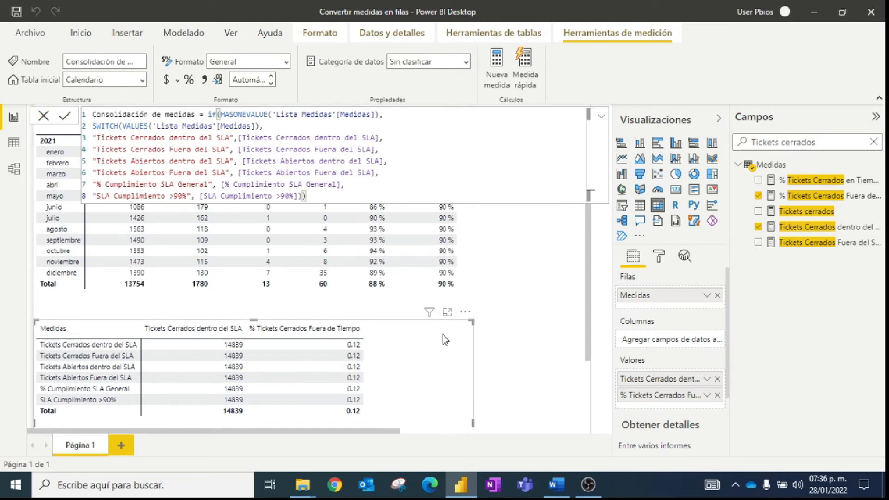
# Collapse the formula editor and remove both measures from the lower matrix's values
pyautogui.click(601, 116)
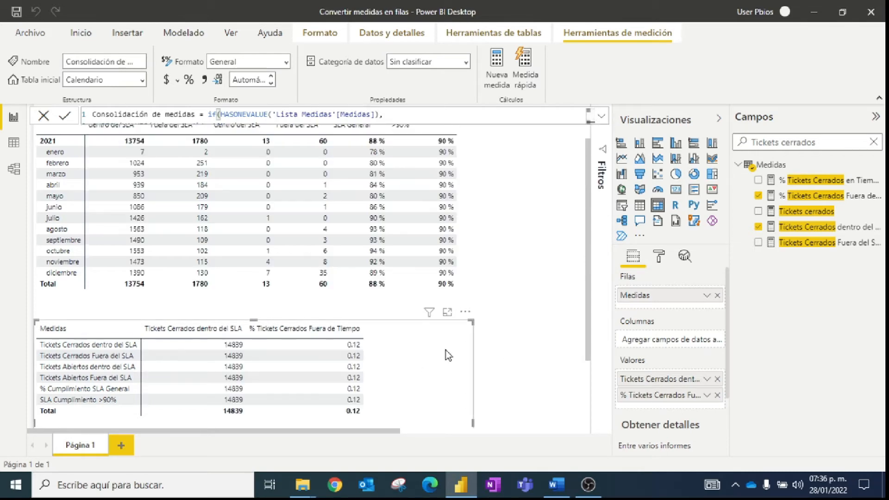
pyautogui.click(717, 395)
pyautogui.click(718, 379)
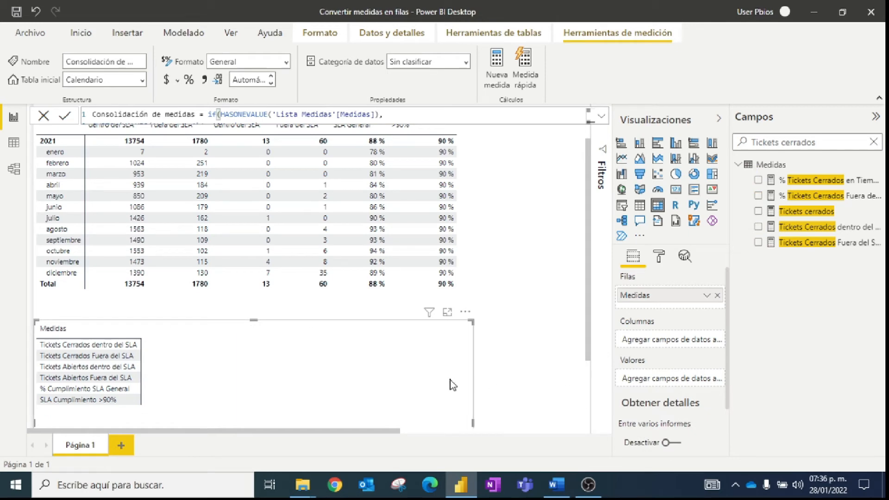
# Add the Consolidación de medidas measure to the lower matrix's values and set its home table to Medidas
pyautogui.scroll(-2, 438, 376)
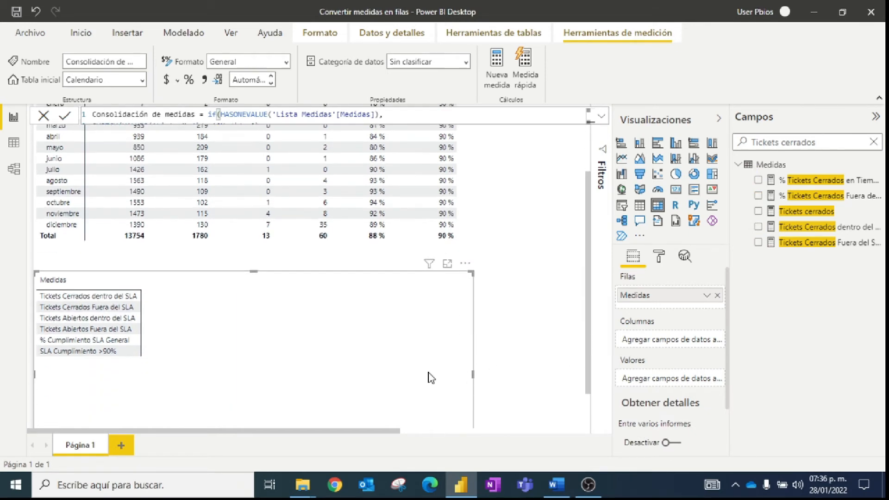
pyautogui.click(873, 142)
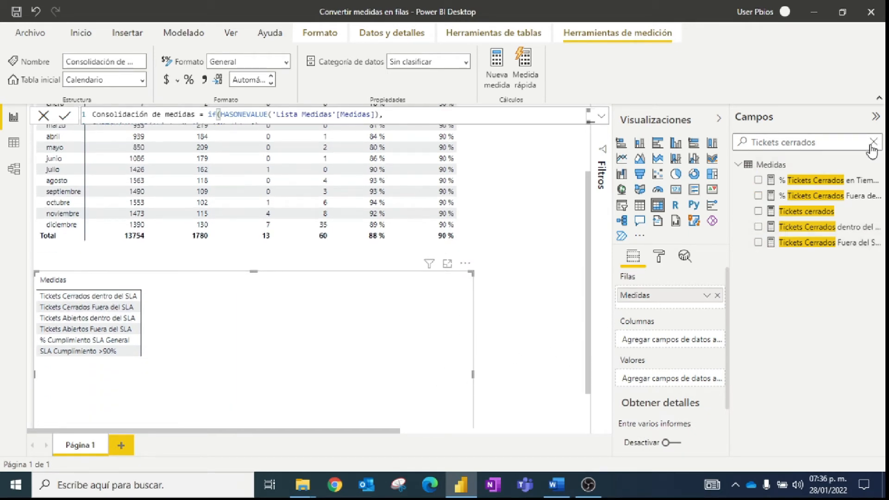
pyautogui.write('consol')
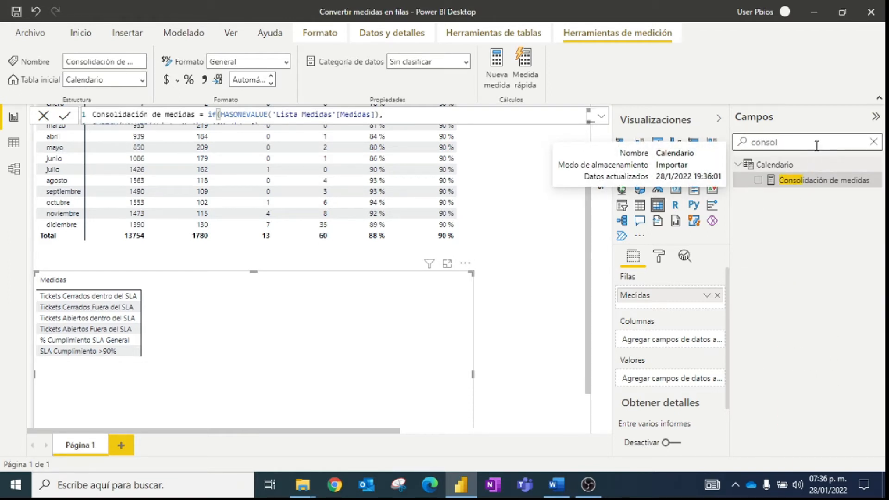
pyautogui.moveTo(811, 182); pyautogui.dragTo(670, 381)
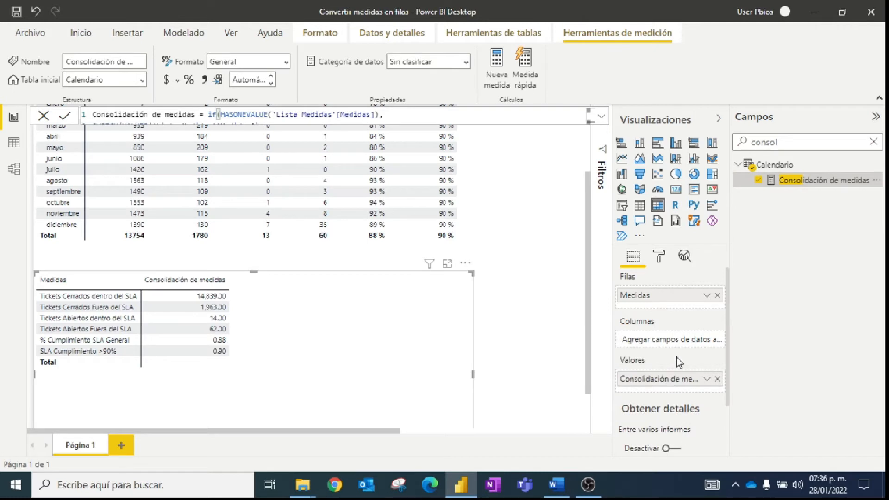
pyautogui.click(142, 83)
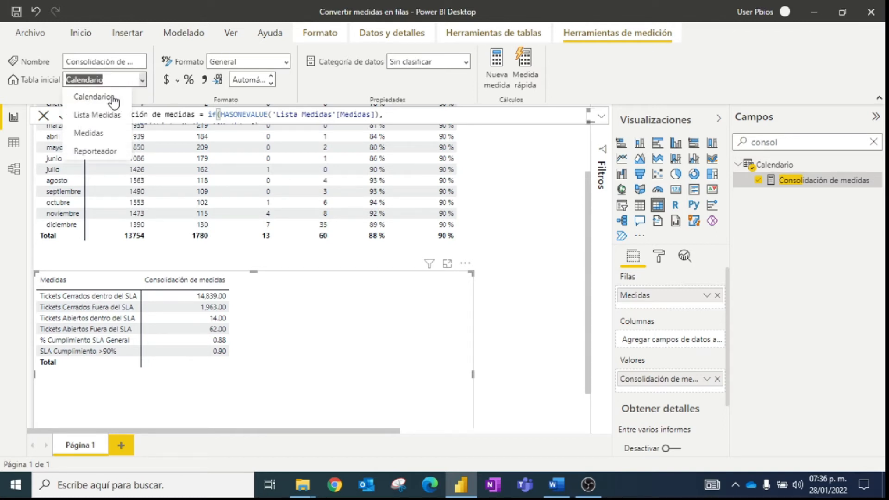
pyautogui.click(89, 135)
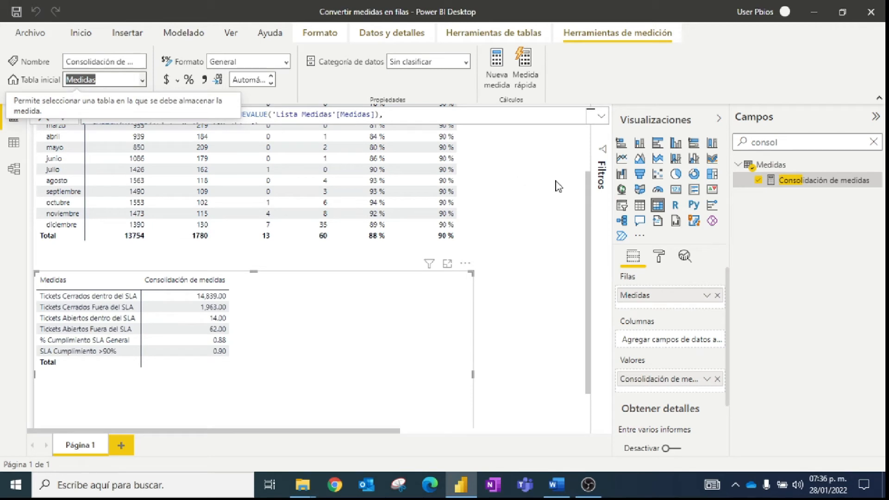
# Put the Calendario field Mes in the lower matrix's columns and widen the matrix to fit all months and the total
pyautogui.click(874, 142)
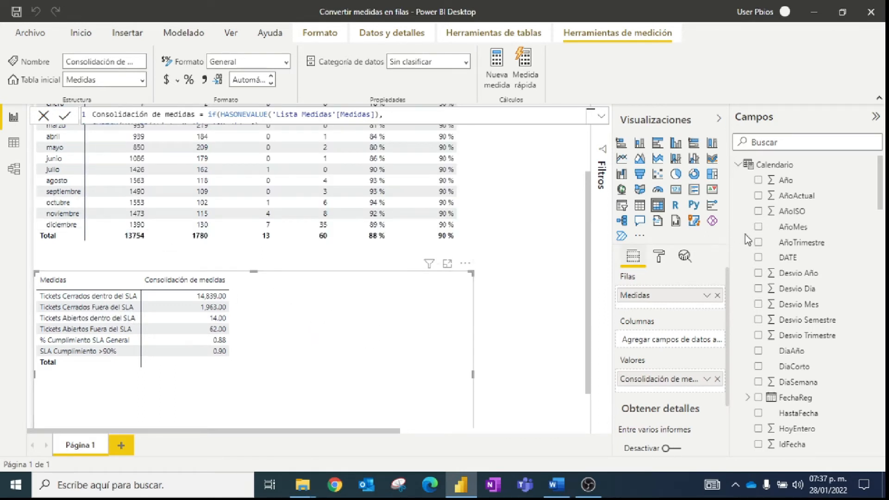
pyautogui.click(793, 139)
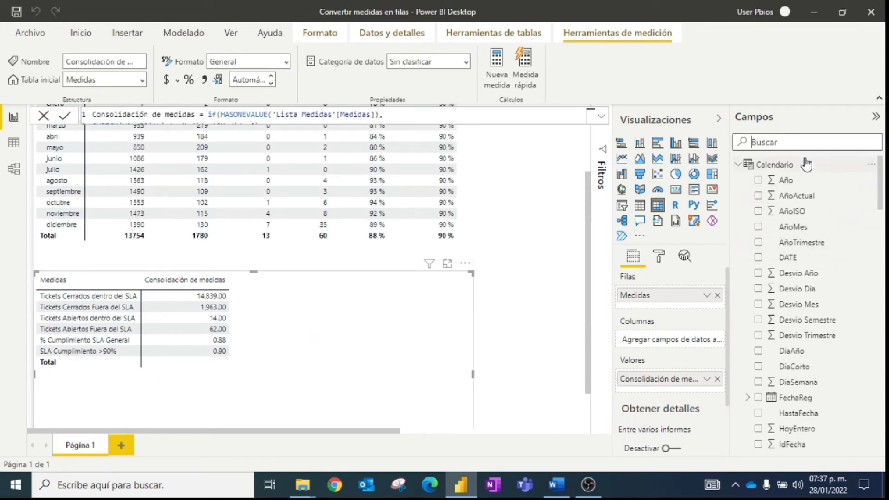
pyautogui.write('mes')
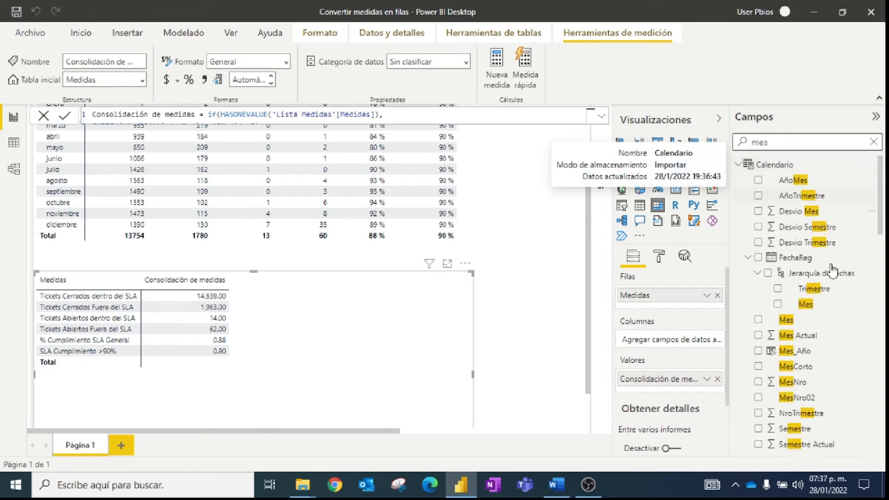
pyautogui.moveTo(786, 320); pyautogui.dragTo(667, 340)
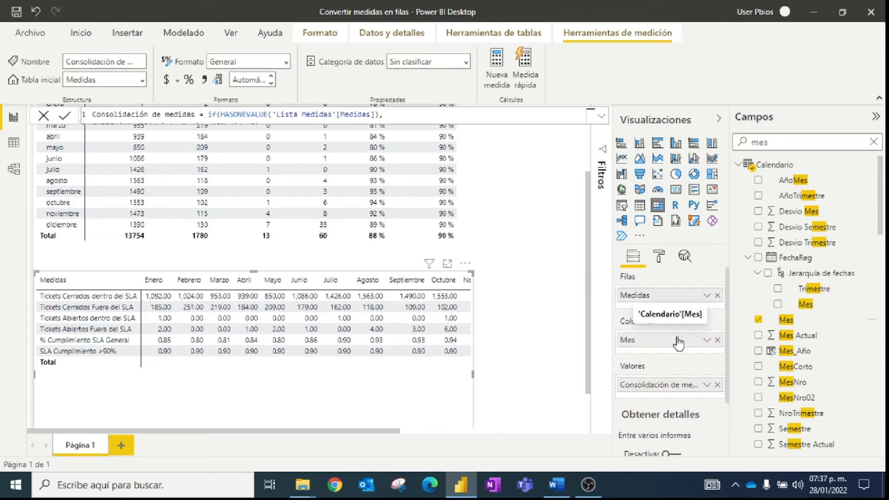
pyautogui.moveTo(473, 374); pyautogui.dragTo(519, 372)
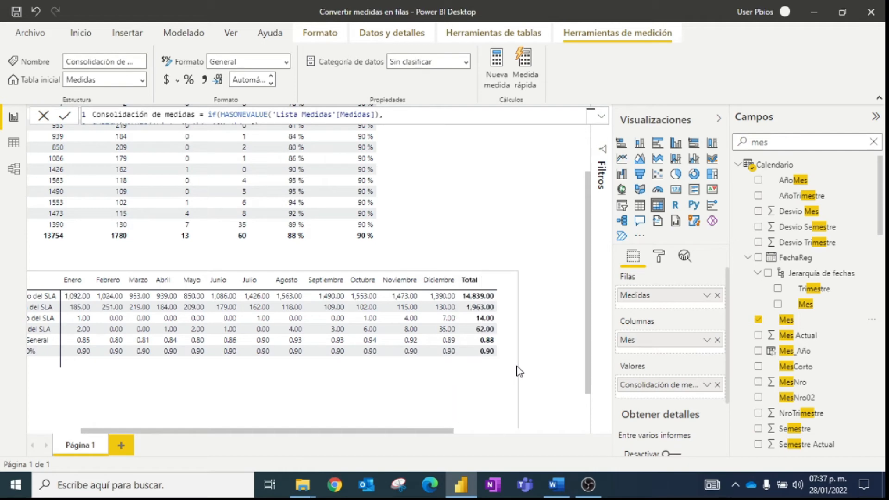
pyautogui.moveTo(383, 429); pyautogui.dragTo(328, 430)
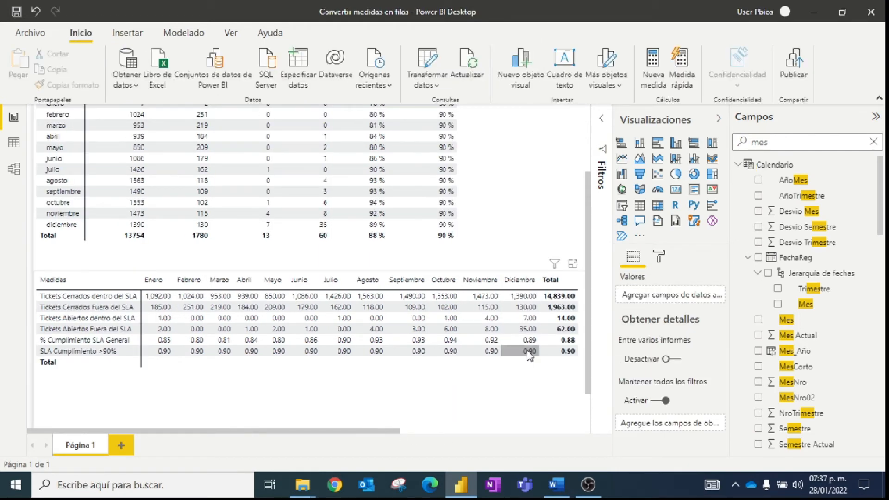
# Turn off both the row subtotals and the column subtotals of the lower matrix
pyautogui.click(494, 399)
pyautogui.click(659, 257)
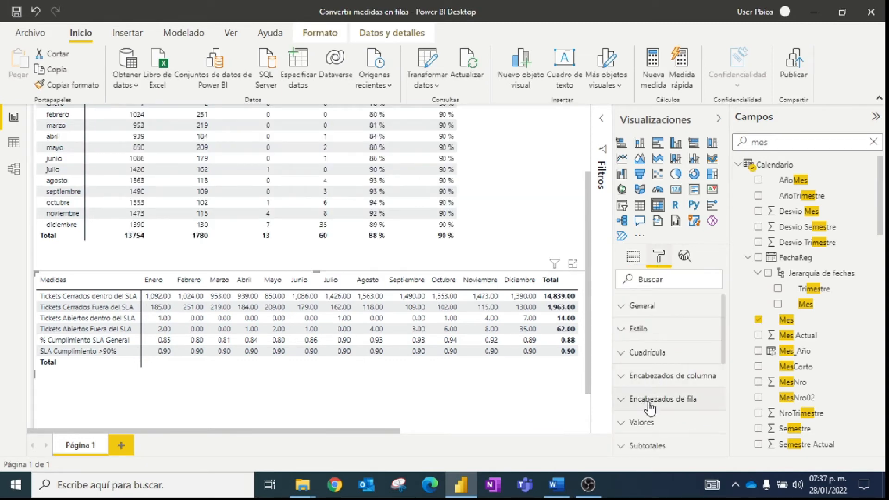
pyautogui.scroll(-1, 636, 404)
pyautogui.click(639, 420)
pyautogui.scroll(-1, 642, 421)
pyautogui.scroll(-1, 641, 422)
pyautogui.click(669, 389)
pyautogui.scroll(-1, 635, 363)
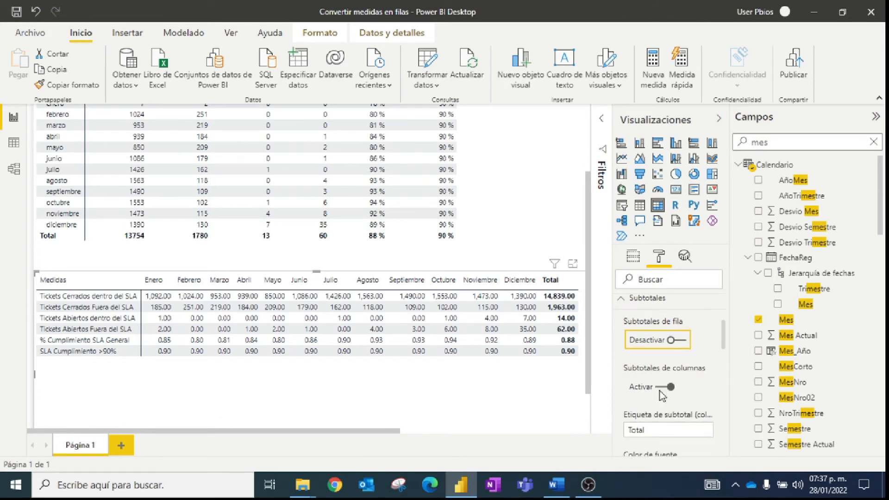
pyautogui.click(670, 385)
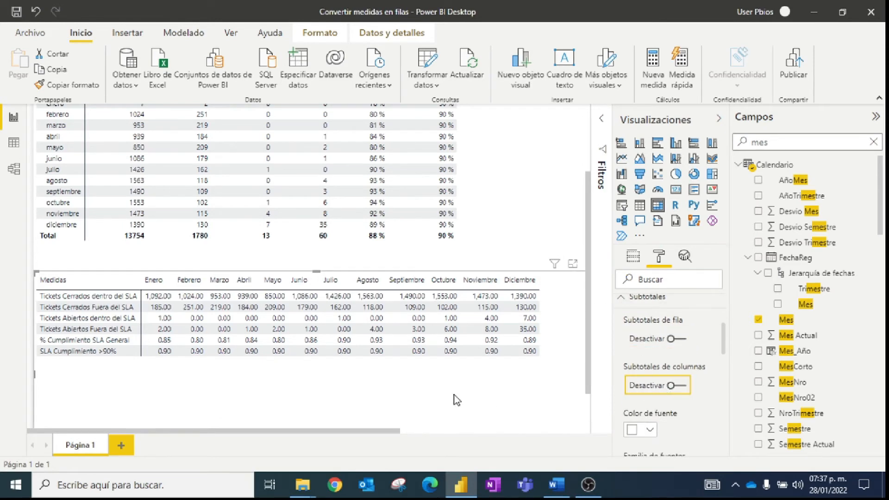
# Narrow the lower matrix so its edge sits just past the Diciembre column
pyautogui.moveTo(389, 432); pyautogui.dragTo(444, 395)
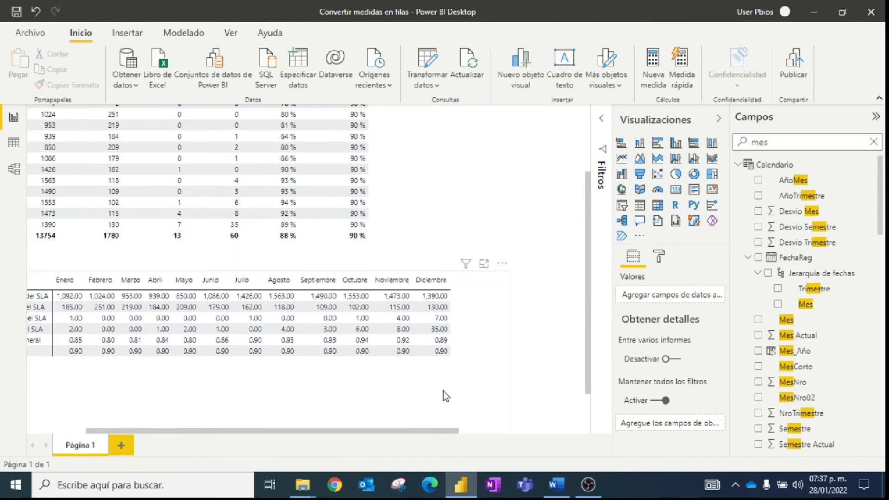
pyautogui.click(485, 379)
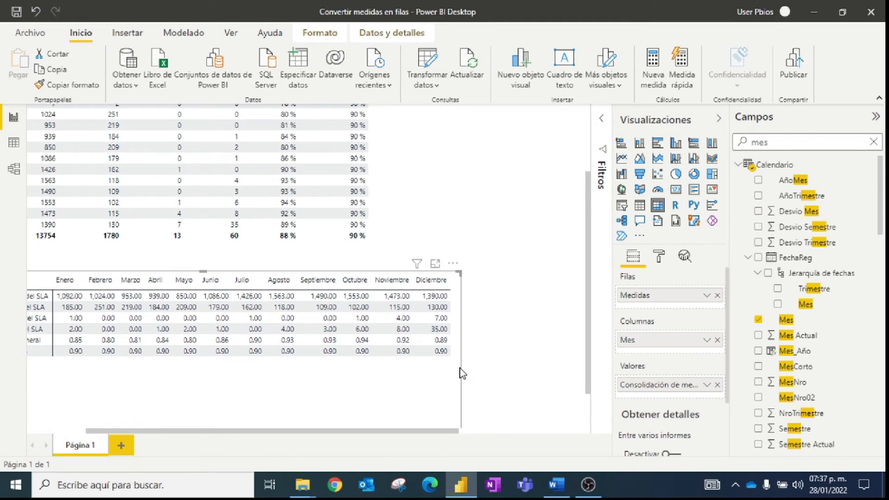
pyautogui.moveTo(414, 432); pyautogui.dragTo(315, 438)
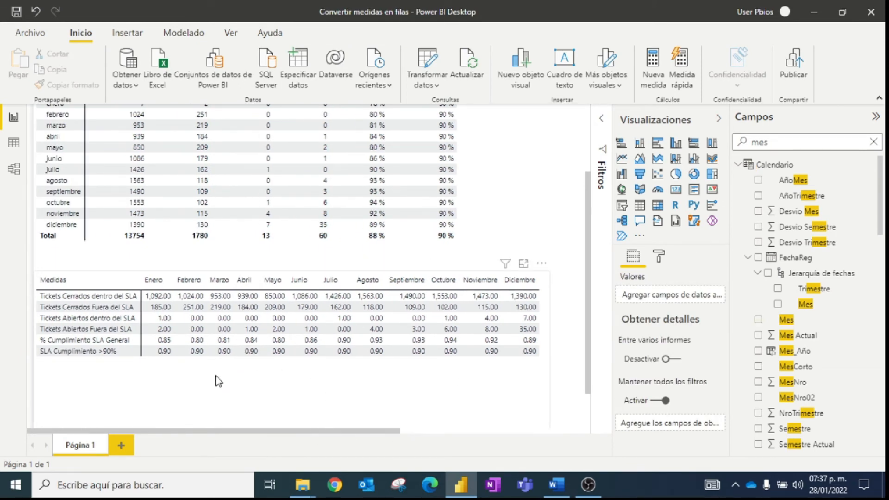
# Shorten the lower matrix so it ends just below the "SLA Cumplimiento >90%" row
pyautogui.scroll(2, 214, 383)
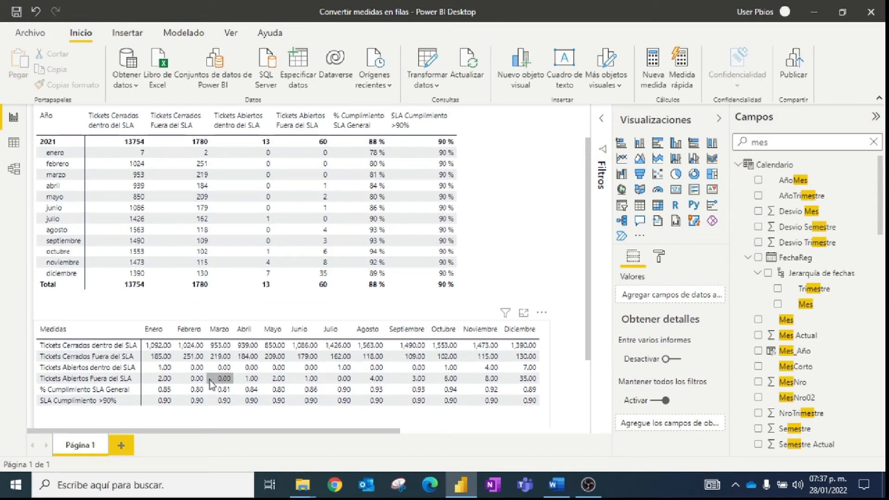
pyautogui.scroll(-2, 196, 397)
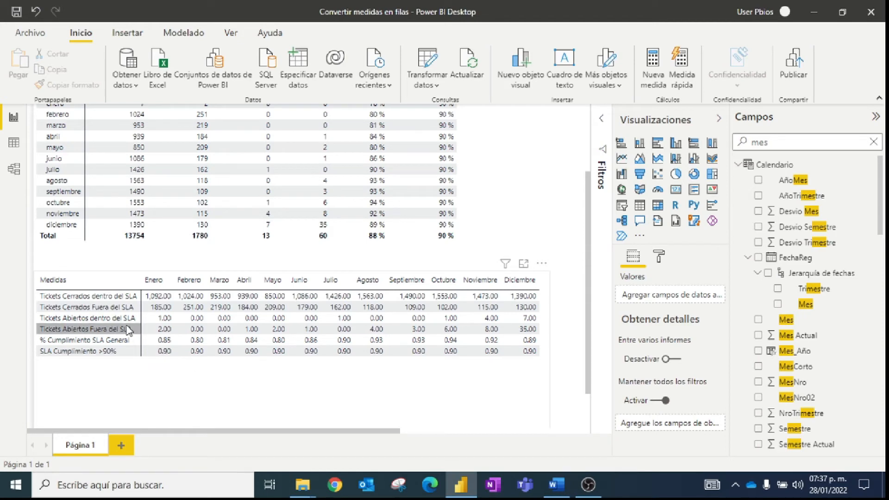
pyautogui.scroll(2, 162, 324)
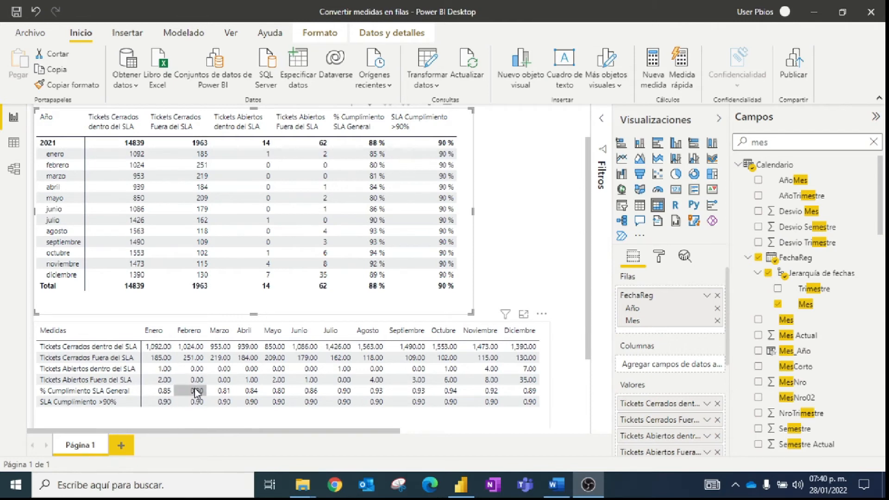
pyautogui.scroll(-3, 195, 398)
pyautogui.click(246, 348)
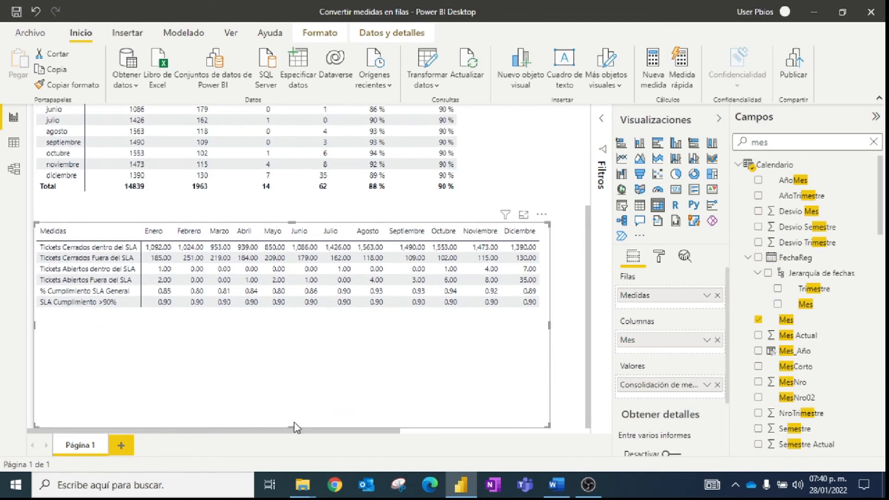
pyautogui.moveTo(291, 426); pyautogui.dragTo(282, 327)
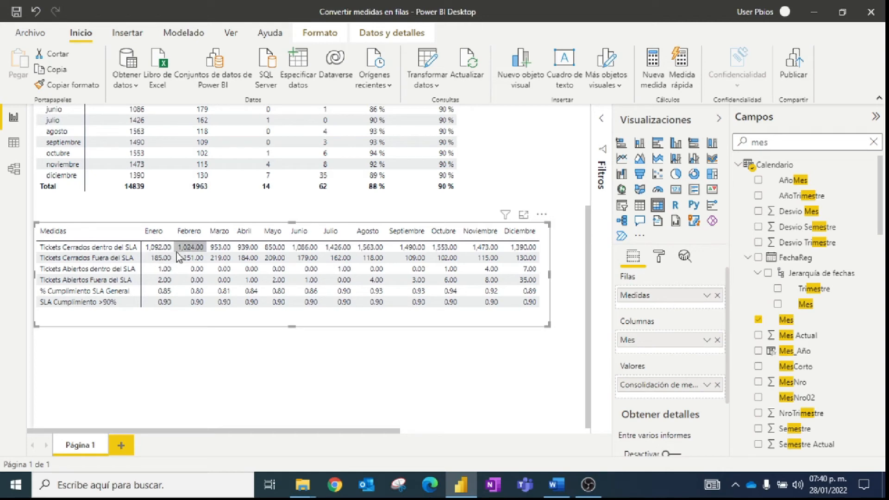
# Clear the field search, collapse the Calendario and Lista Medidas tables, and select the Consolidación de medidas measure under Medidas
pyautogui.scroll(2, 208, 325)
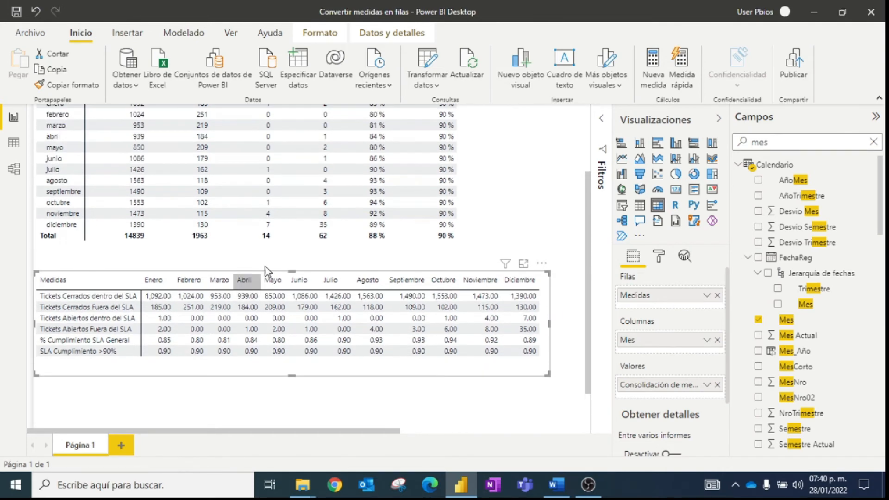
pyautogui.click(873, 141)
pyautogui.click(737, 165)
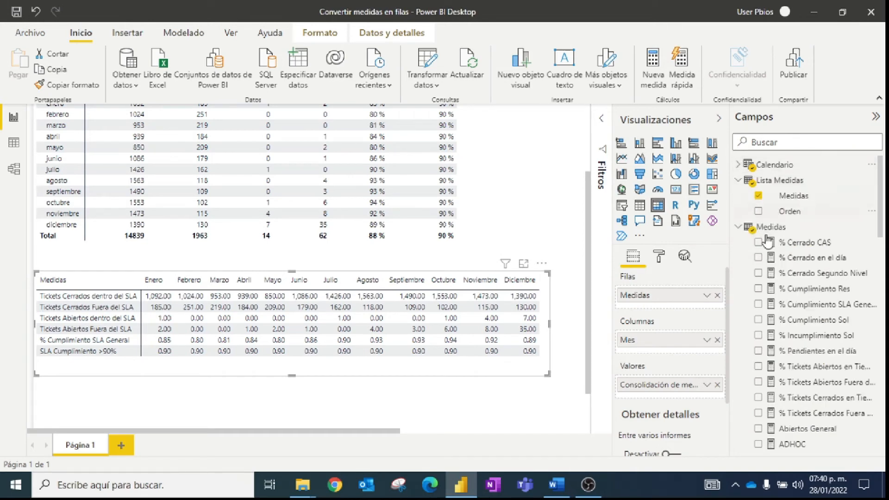
pyautogui.click(739, 181)
pyautogui.scroll(-6, 802, 200)
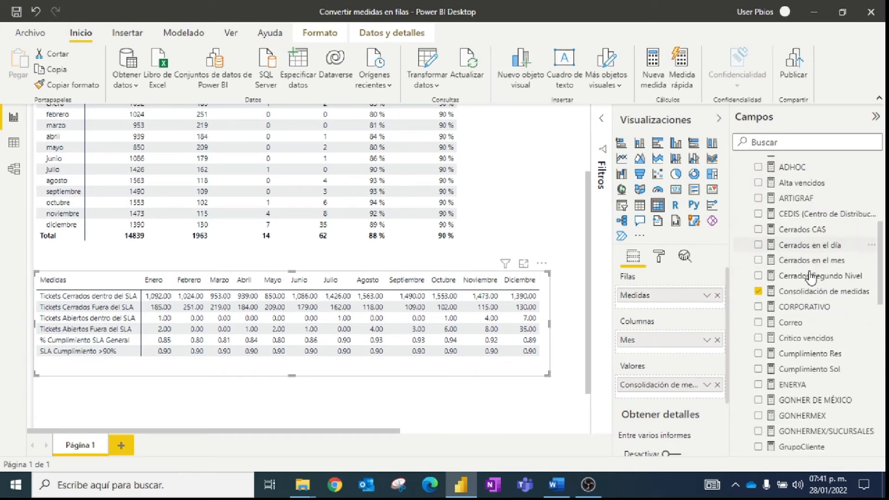
pyautogui.click(804, 184)
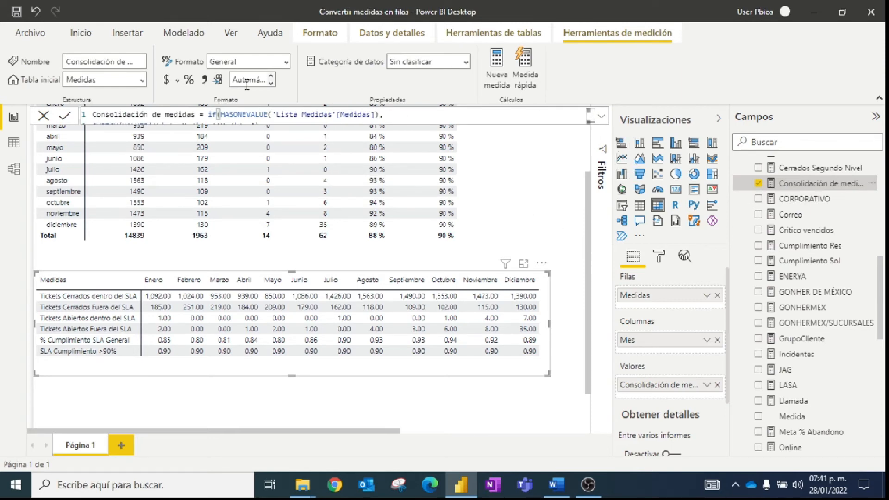
# Try the Número entero format on the Consolidación de medidas measure, and return it to General
pyautogui.click(286, 62)
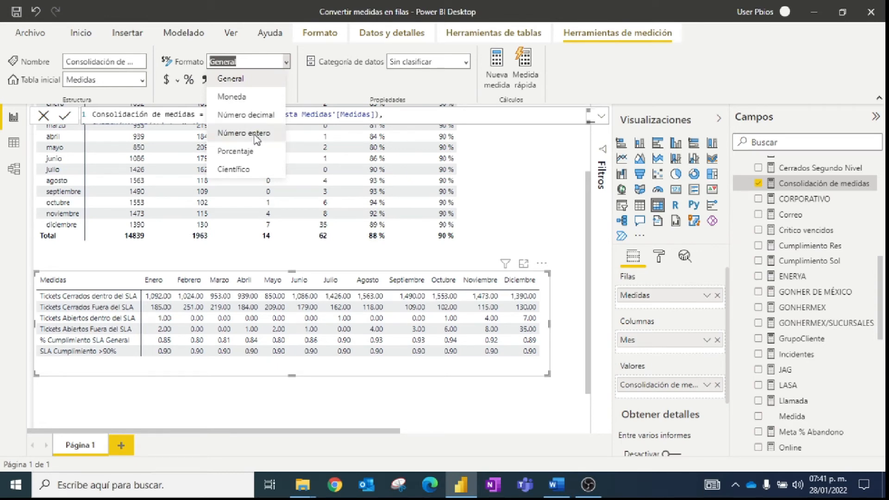
pyautogui.click(256, 138)
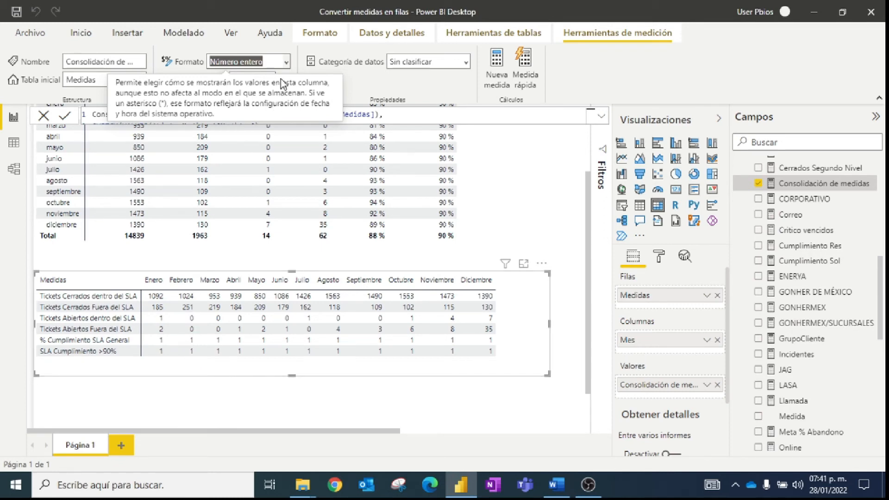
pyautogui.click(287, 61)
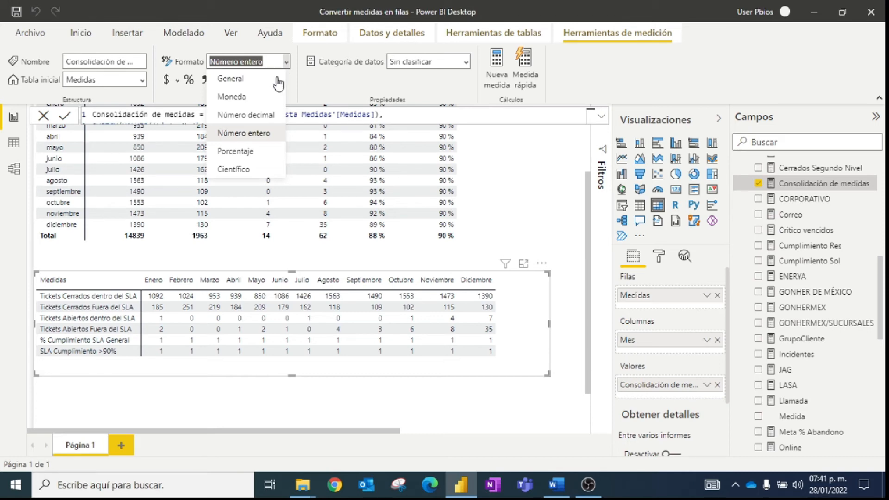
pyautogui.click(241, 81)
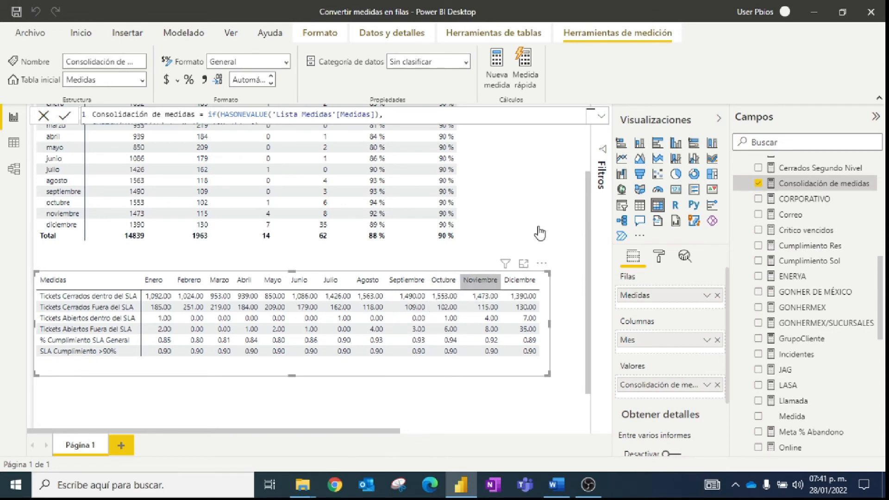
# In the Consolidación de medidas formula, wrap the [% Cumplimiento SLA General] result in FORMAT with the "percent" format
pyautogui.click(602, 116)
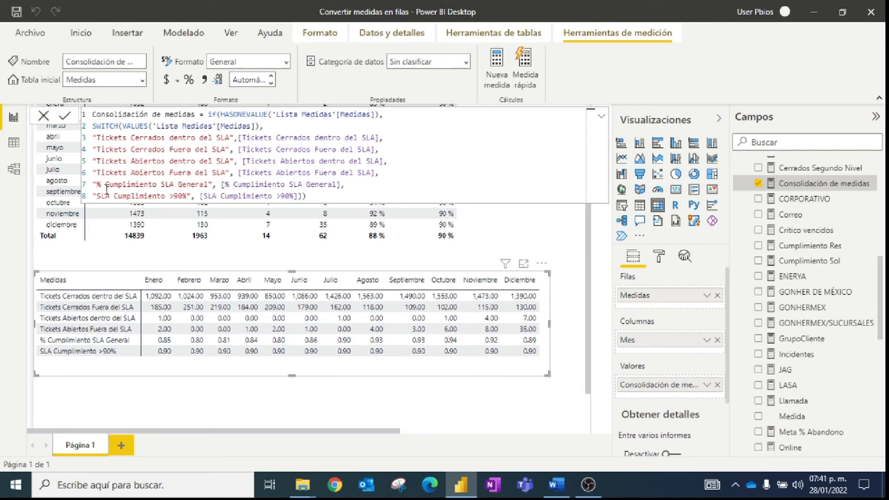
pyautogui.click(222, 184)
pyautogui.write('Forma')
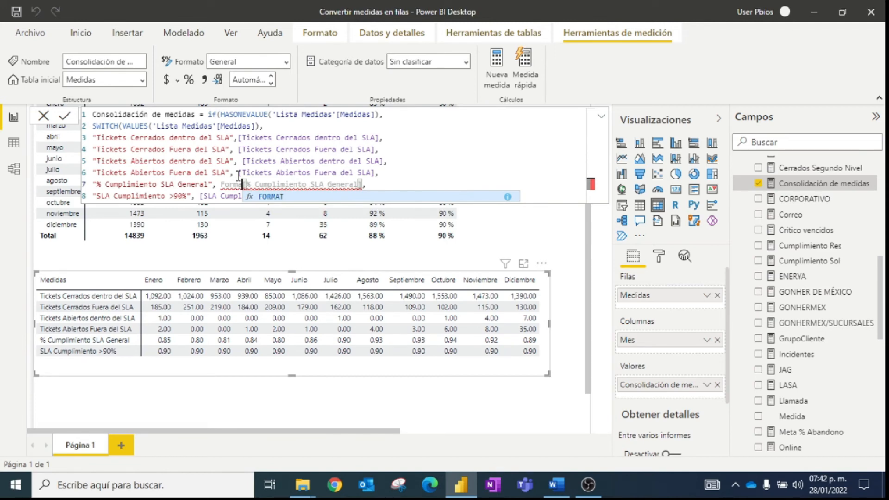
pyautogui.write('t')
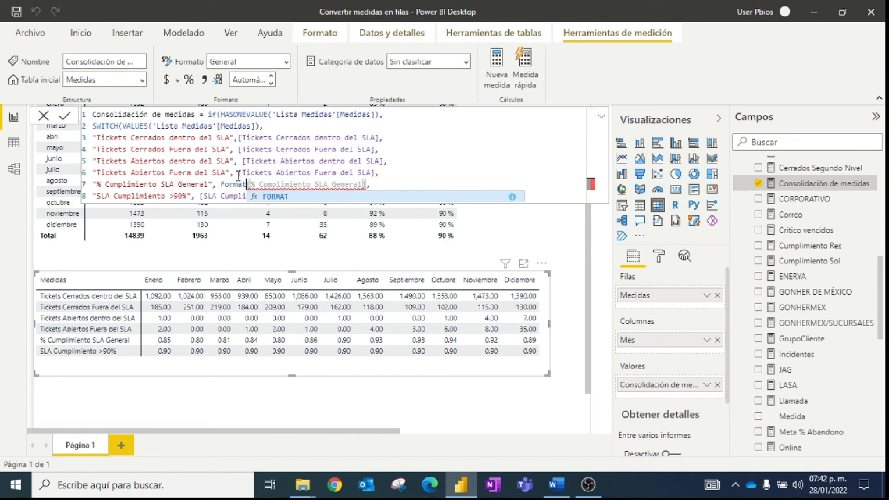
pyautogui.write('([')
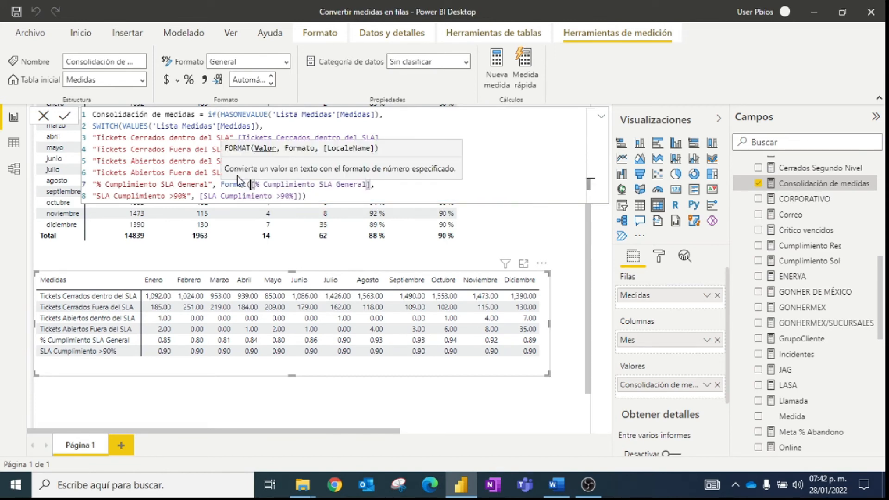
pyautogui.click(369, 185)
pyautogui.write(',"')
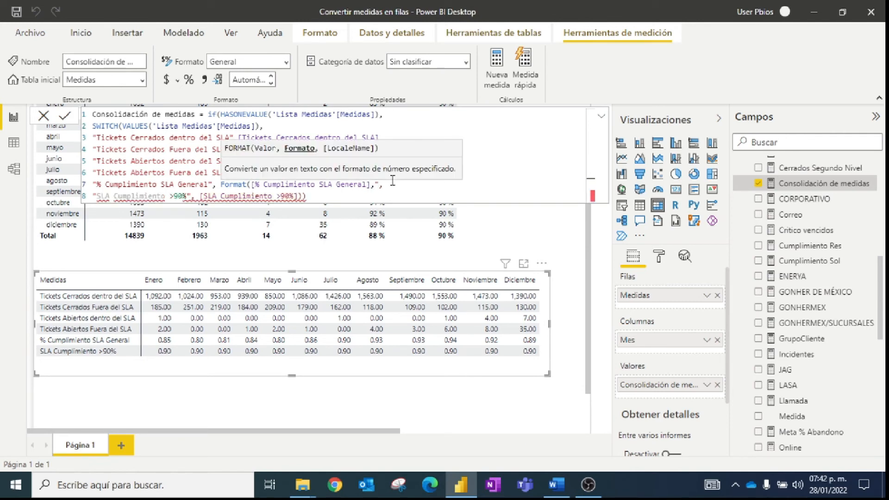
pyautogui.write('percent"')
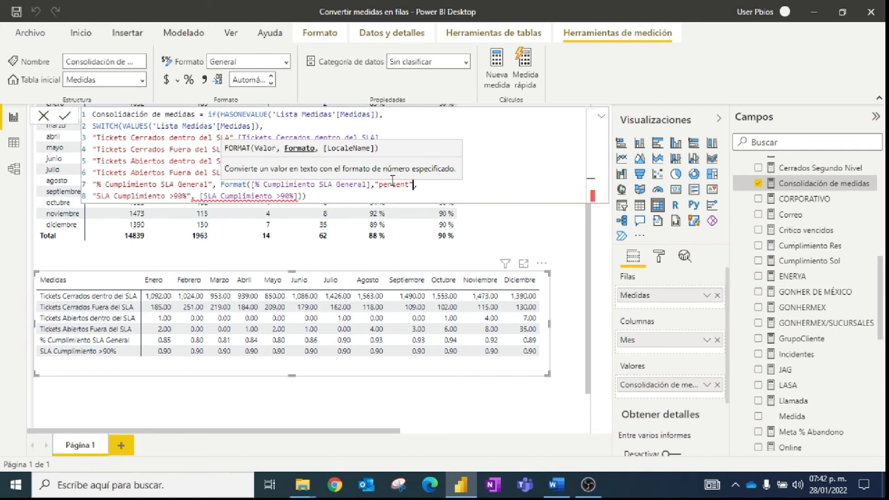
pyautogui.write(')')
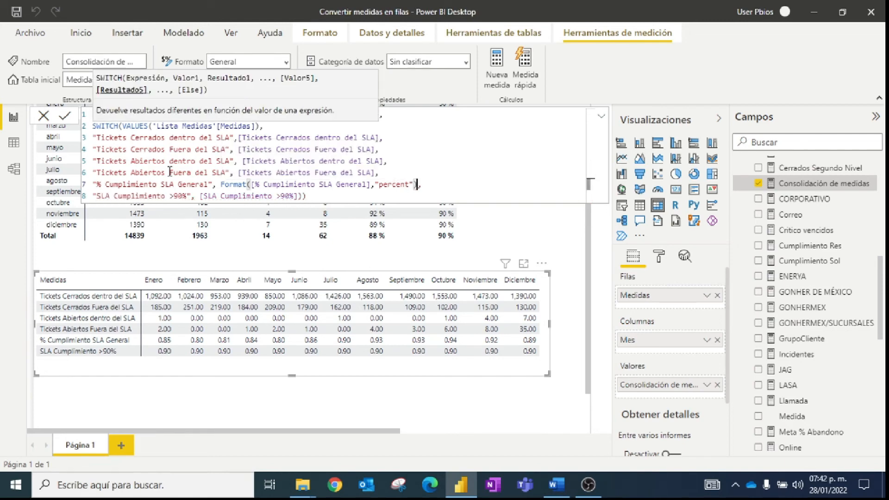
# Wrap the [SLA Cumplimiento >90%] result in FORMAT with "percent" and commit the Consolidación de medidas formula
pyautogui.click(202, 196)
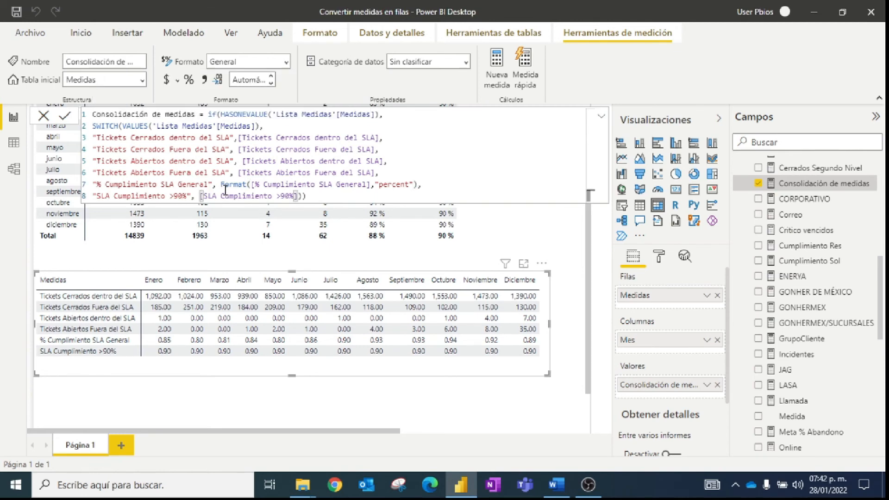
pyautogui.write('Format(')
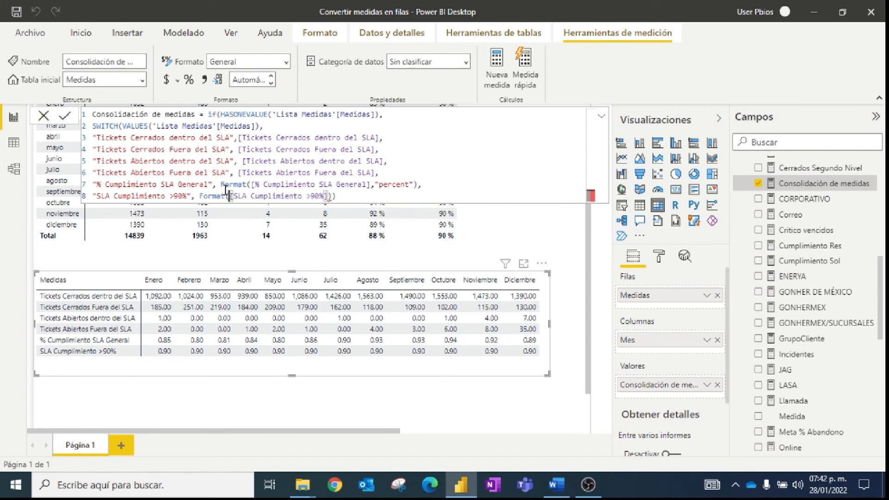
pyautogui.click(329, 196)
pyautogui.write(',')
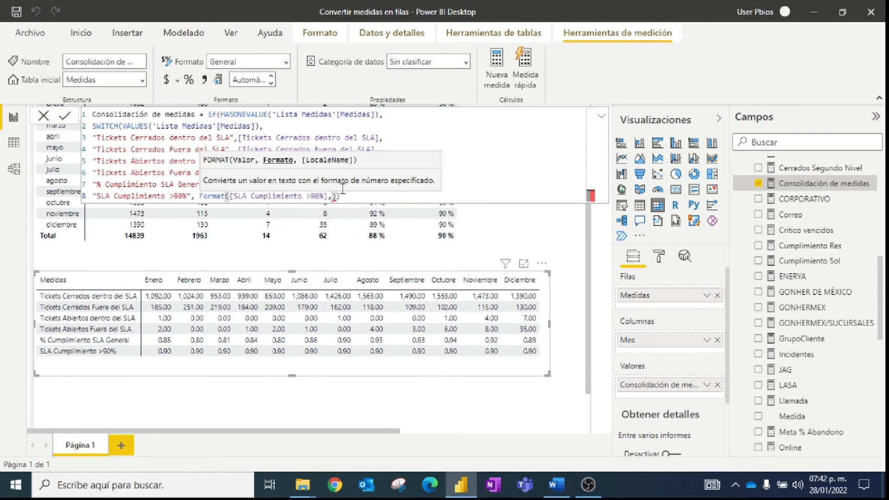
pyautogui.write('"percent")')
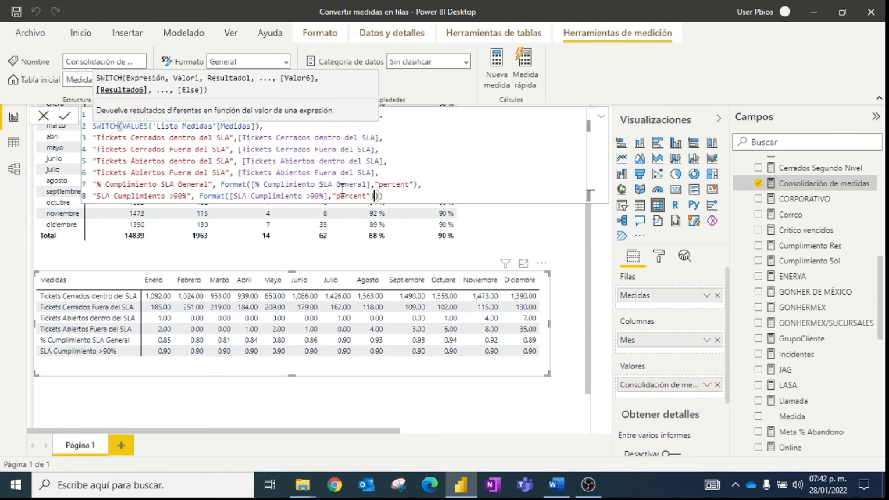
pyautogui.write(')')
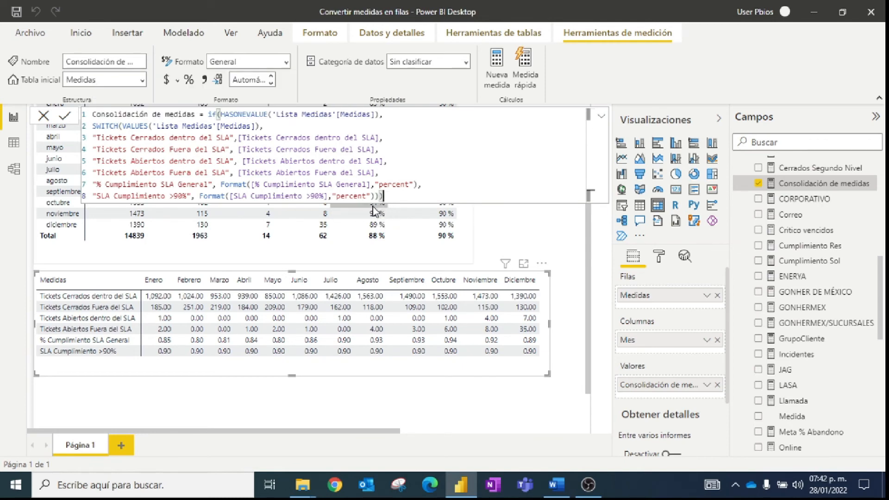
pyautogui.click(68, 118)
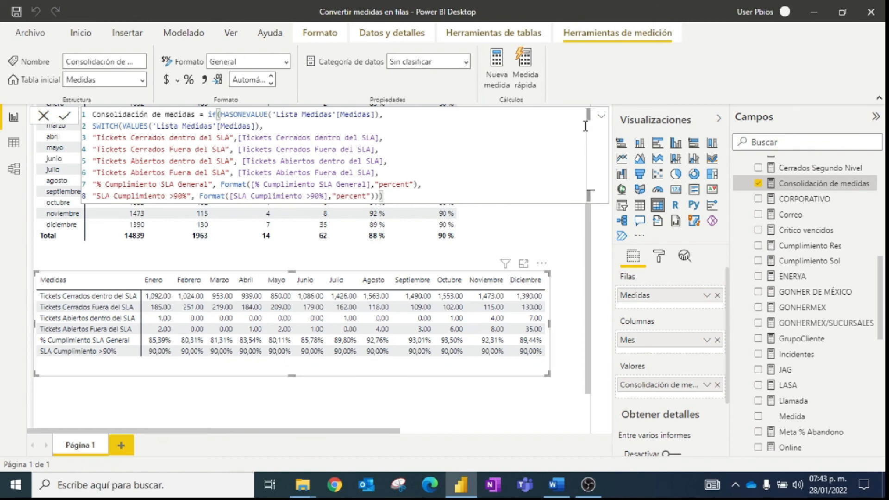
# Collapse the formula editor, set the Consolidación de medidas format to Número entero, and compare the two matrices
pyautogui.click(601, 115)
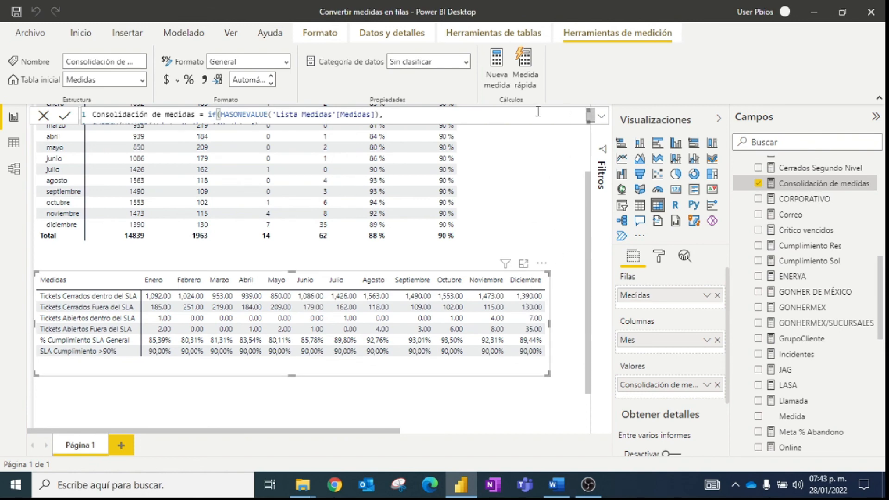
pyautogui.click(286, 62)
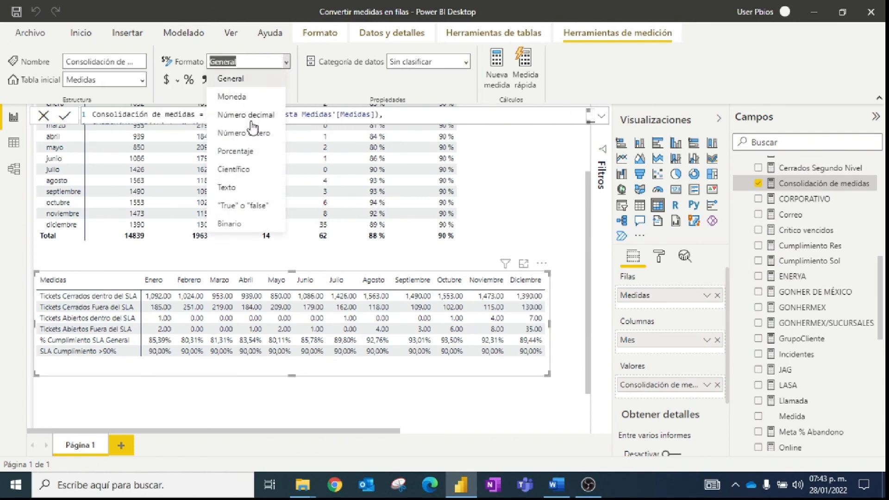
pyautogui.click(251, 134)
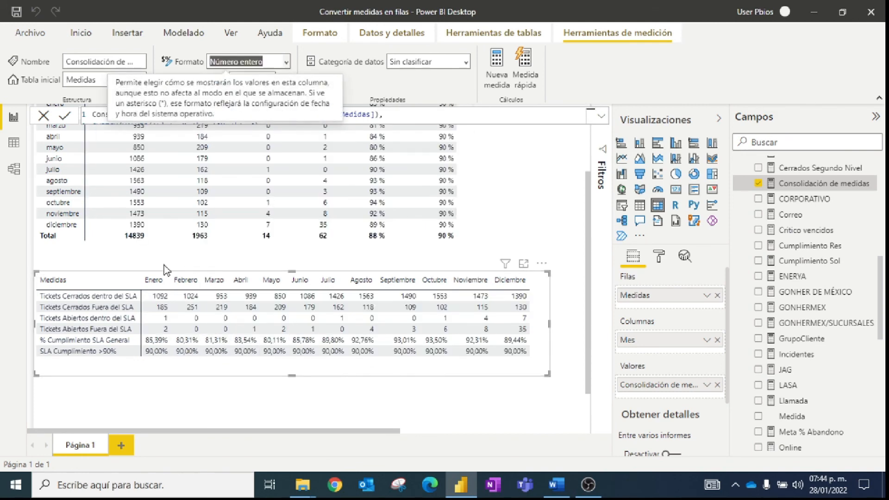
pyautogui.scroll(2, 171, 292)
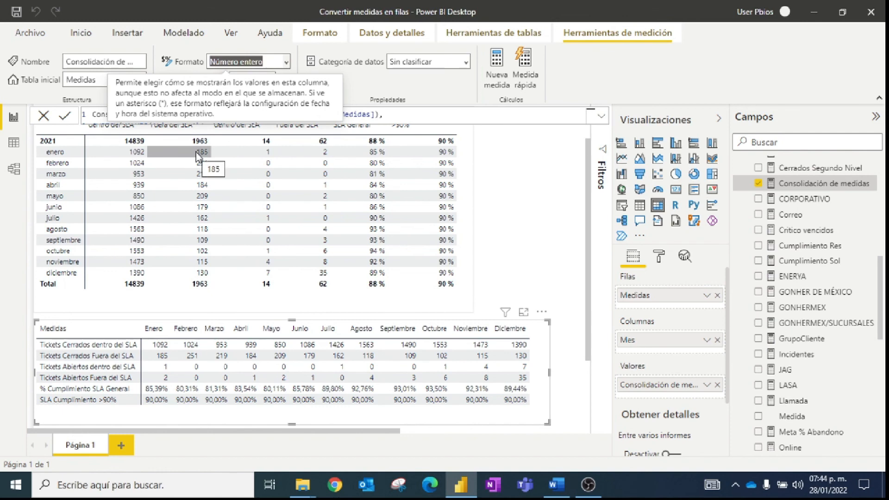
pyautogui.scroll(1, 199, 160)
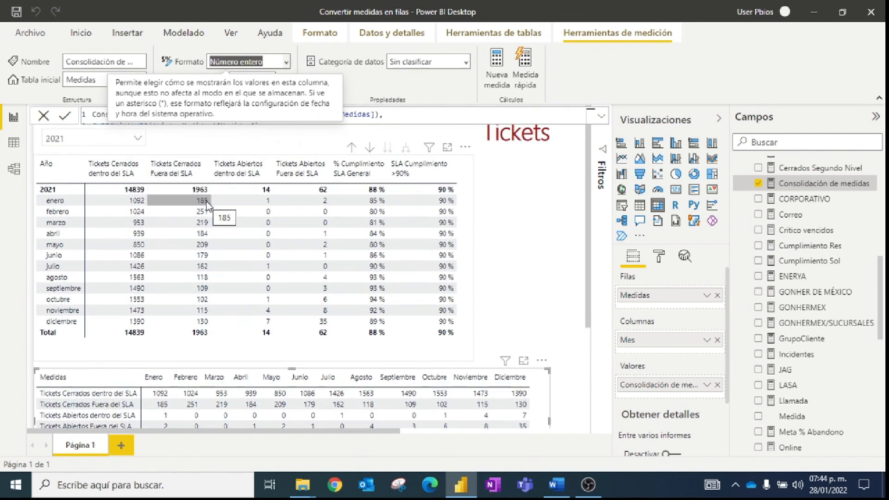
pyautogui.scroll(-1, 266, 217)
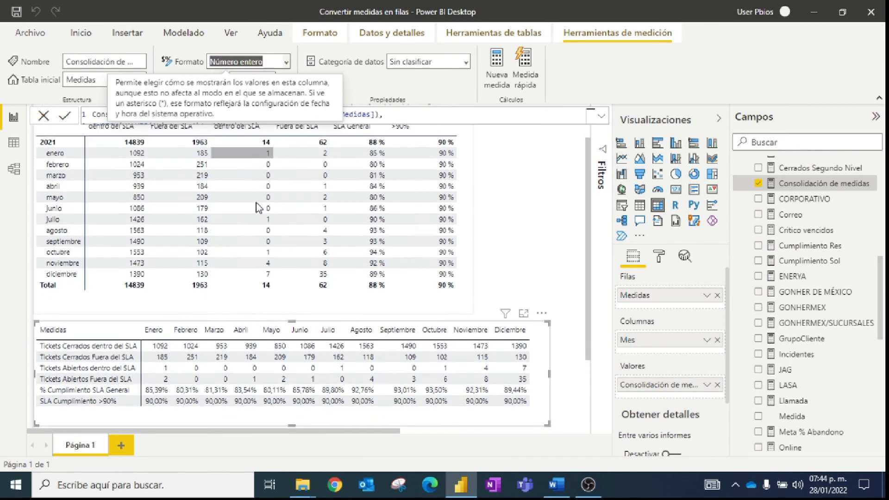